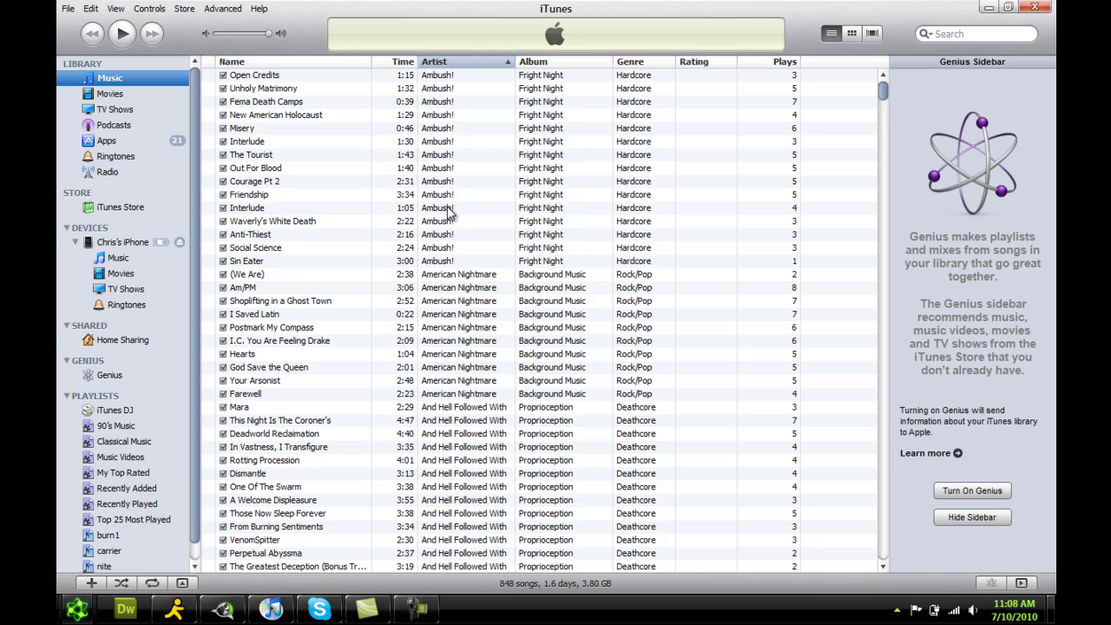
{"action": "scroll", "coordinate": [439, 213], "scroll_direction": "down", "scroll_amount": 20}
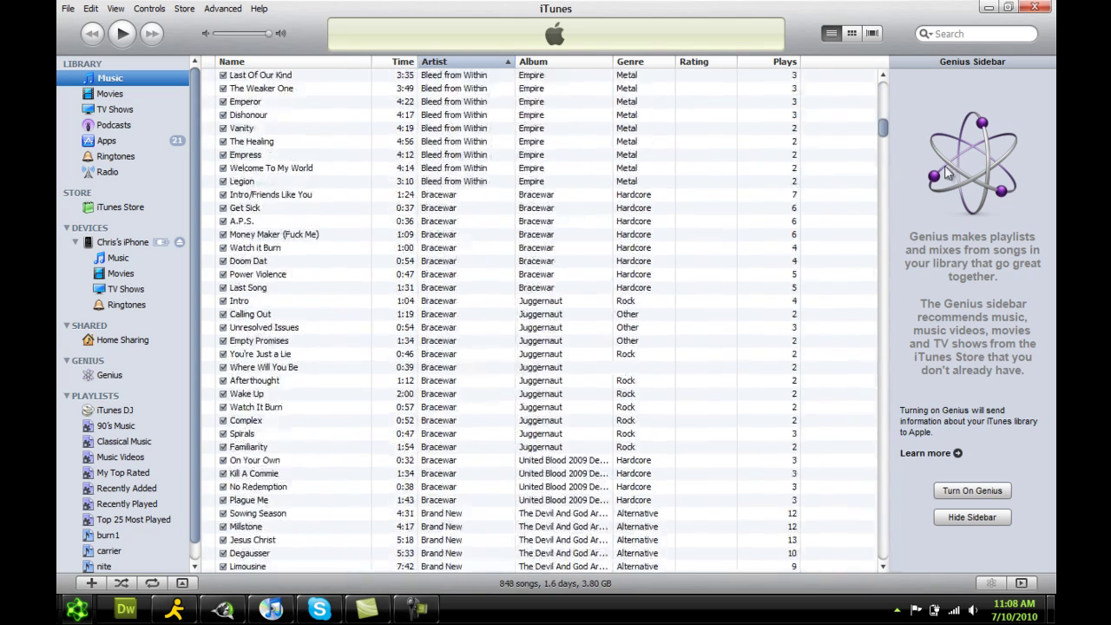
{"action": "left_click_drag", "start_coordinate": [882, 128], "coordinate": [883, 86]}
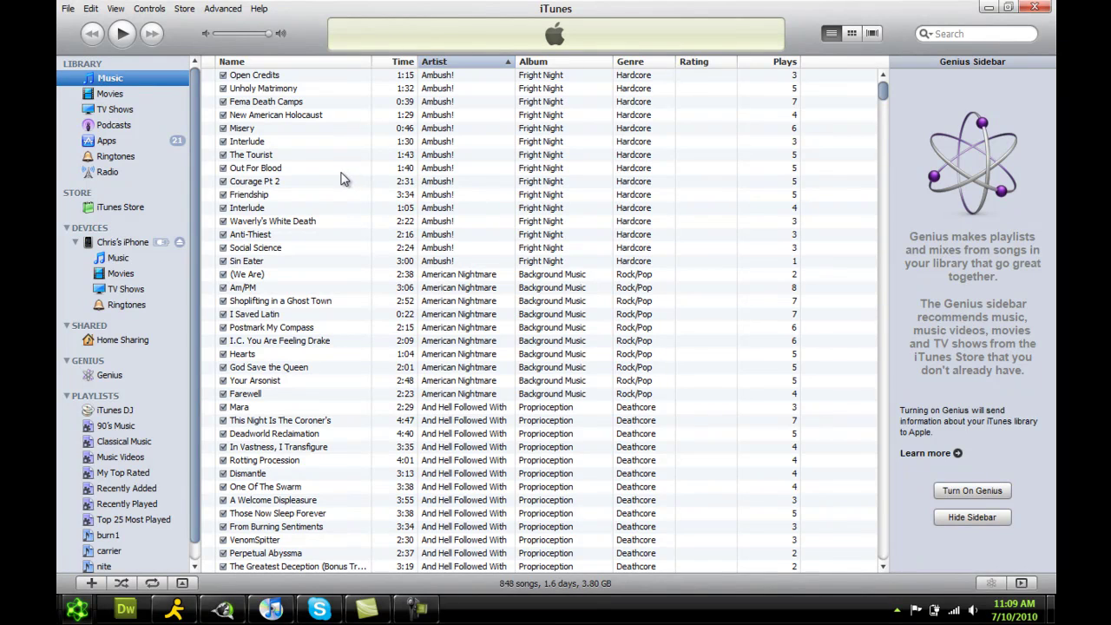
{"action": "left_click", "coordinate": [226, 10]}
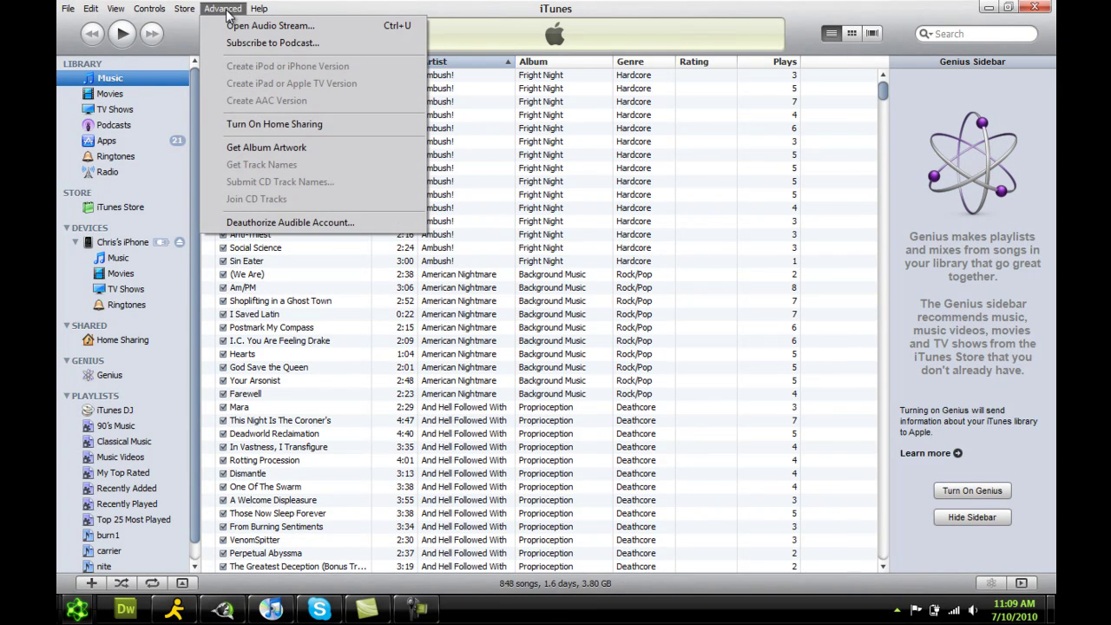
{"action": "mouse_move", "coordinate": [91, 8]}
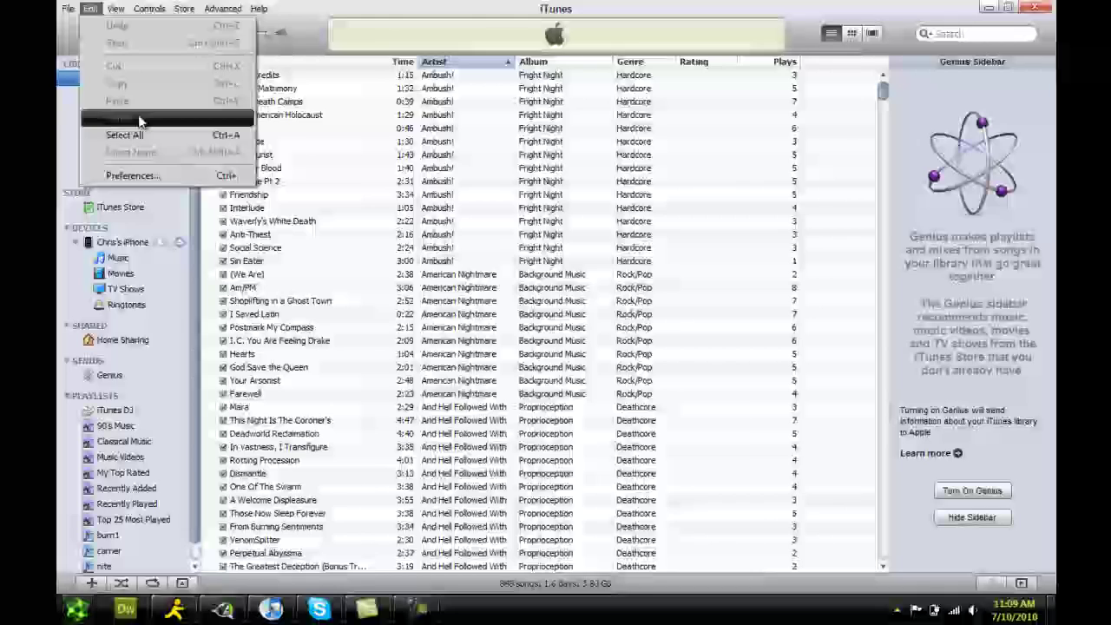
{"action": "left_click", "coordinate": [135, 176]}
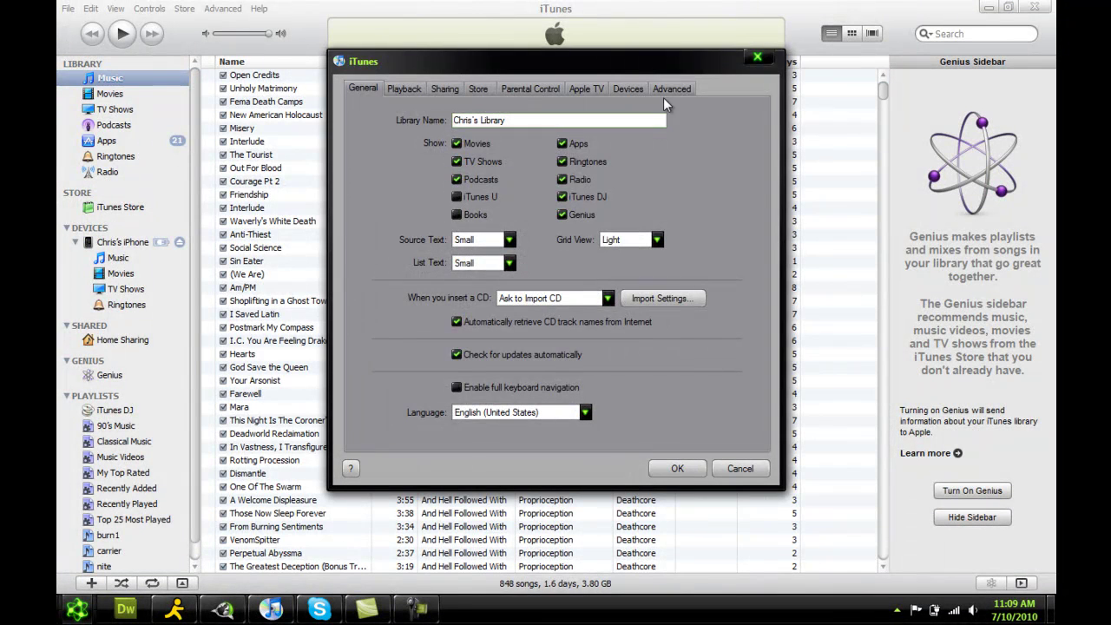
{"action": "left_click", "coordinate": [670, 87]}
{"action": "left_click", "coordinate": [571, 86]}
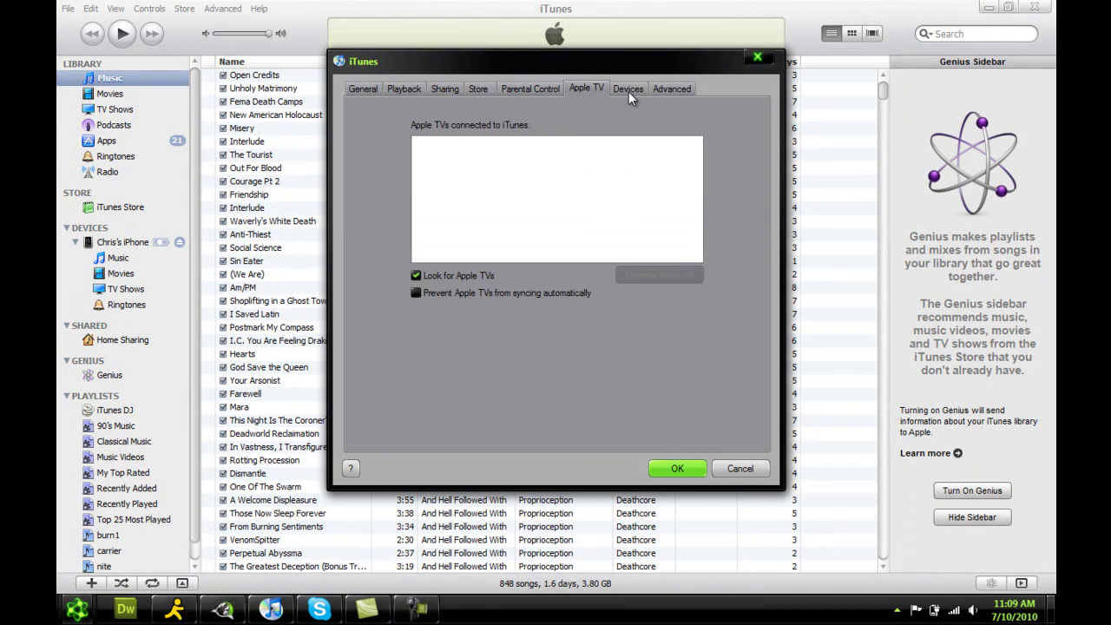
{"action": "left_click", "coordinate": [666, 87]}
{"action": "left_click", "coordinate": [481, 87]}
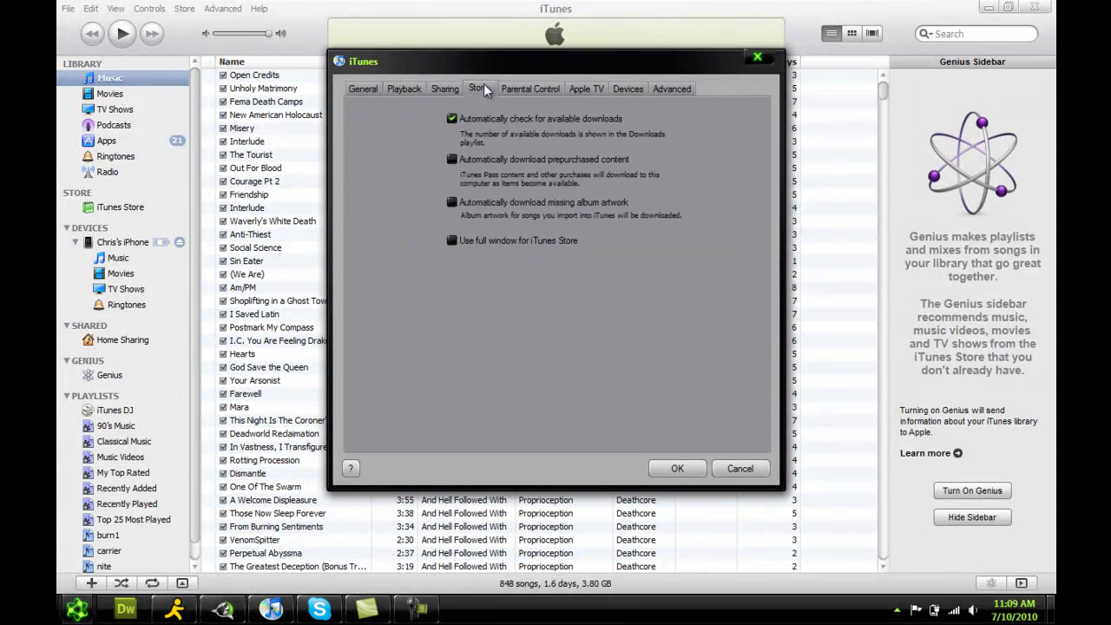
{"action": "left_click", "coordinate": [438, 87]}
{"action": "left_click", "coordinate": [404, 87]}
{"action": "left_click", "coordinate": [758, 58]}
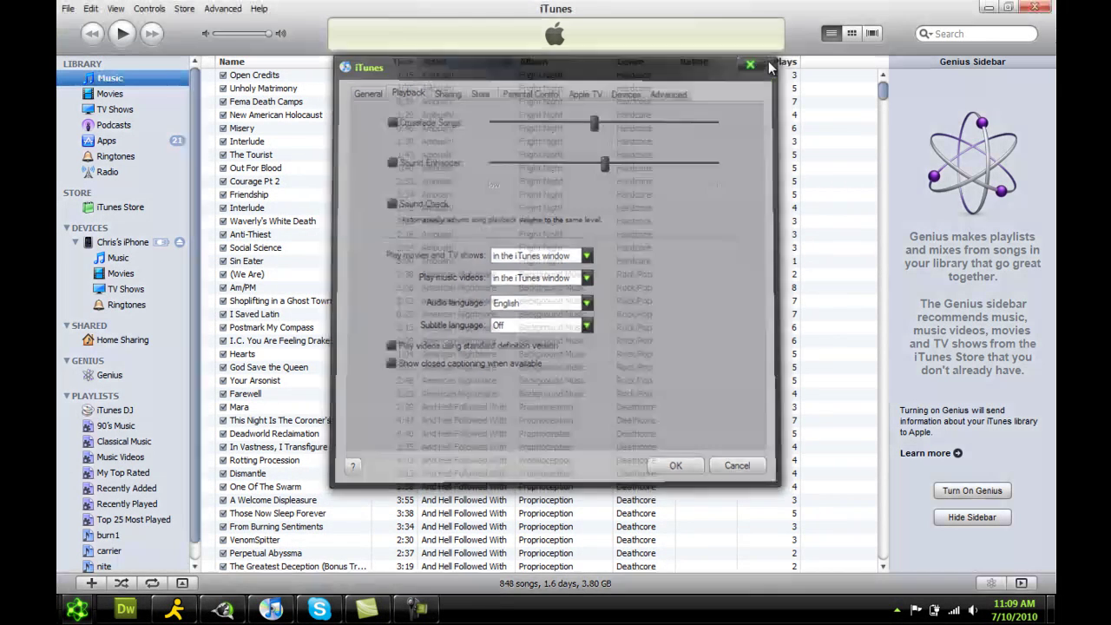
Step: Play the song Ghosts by Ceremony from the music library and pause it with the playback position at 0:14
{"action": "left_click", "coordinate": [438, 77]}
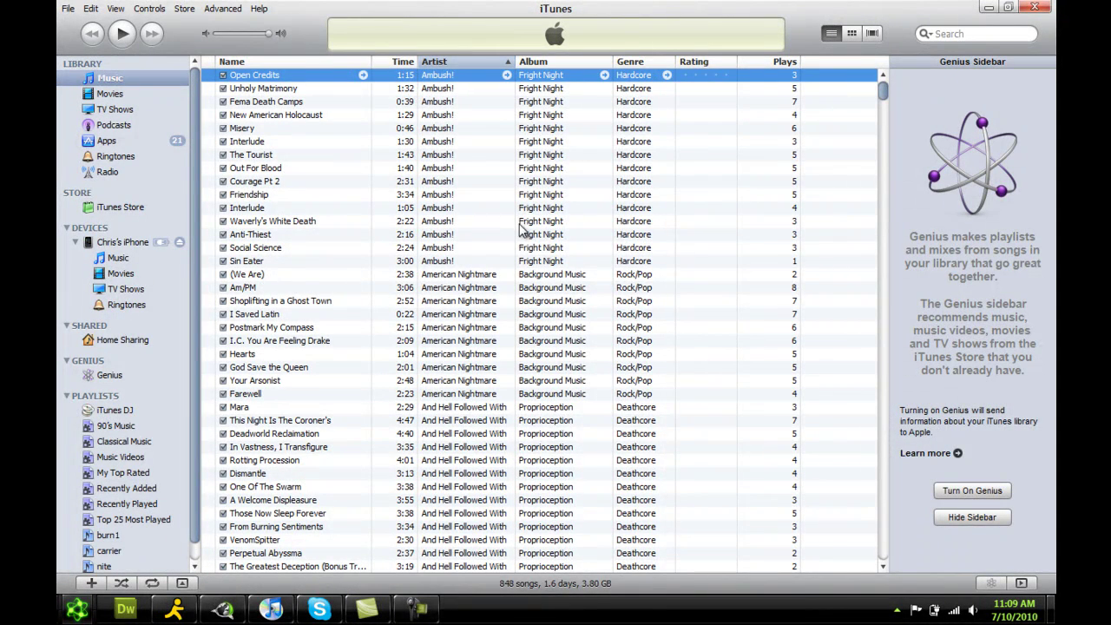
{"action": "scroll", "coordinate": [493, 189], "scroll_direction": "down", "scroll_amount": 20}
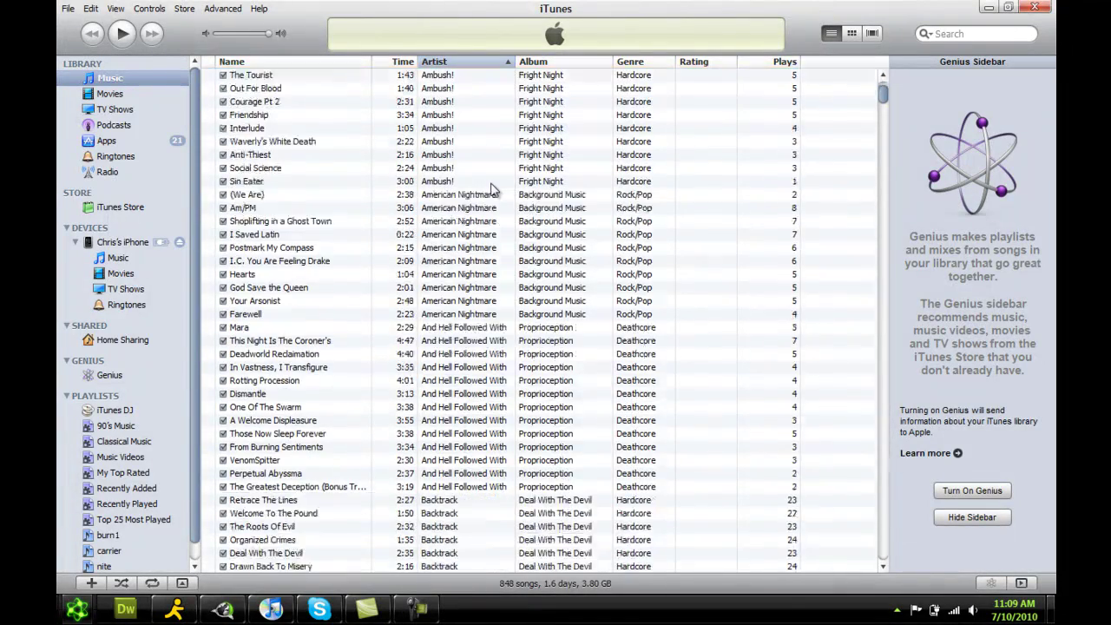
{"action": "scroll", "coordinate": [540, 223], "scroll_direction": "down", "scroll_amount": 20}
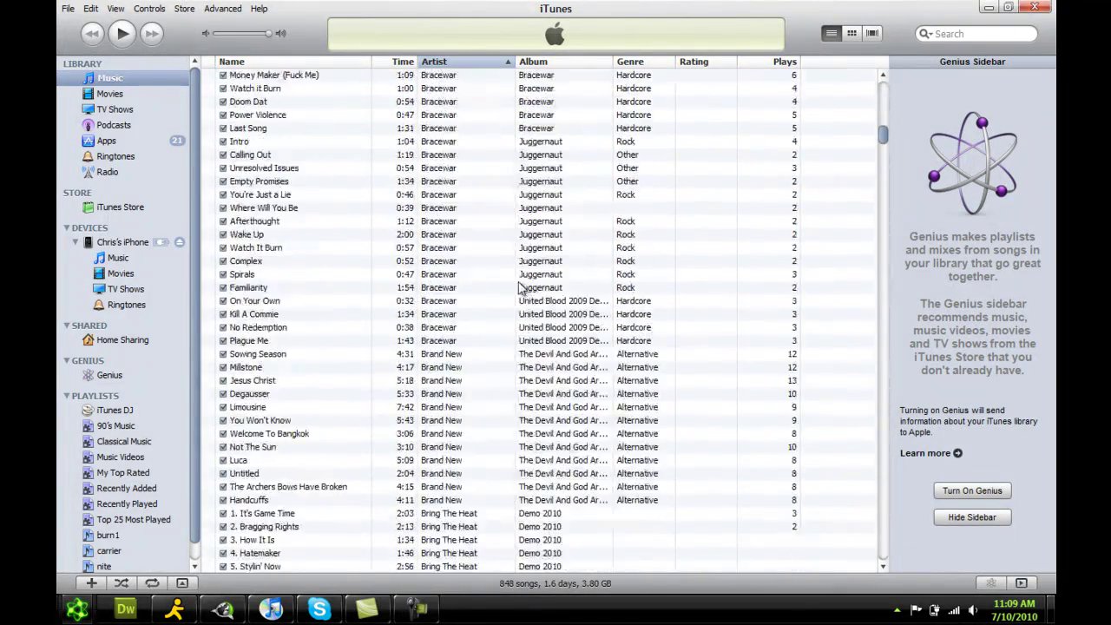
{"action": "scroll", "coordinate": [506, 243], "scroll_direction": "down", "scroll_amount": 12}
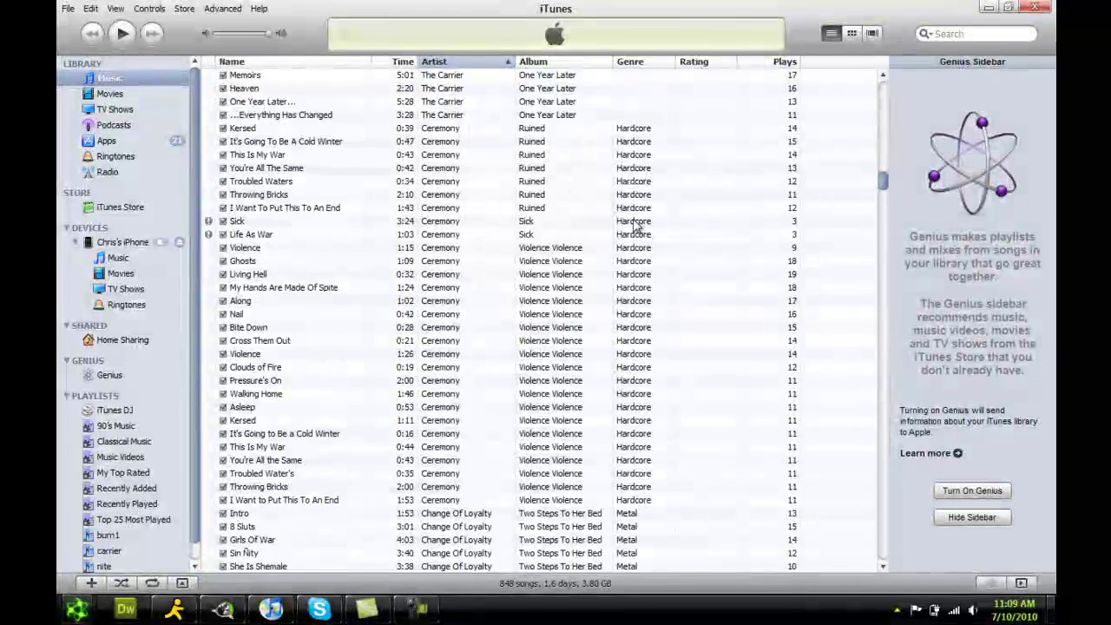
{"action": "scroll", "coordinate": [489, 276], "scroll_direction": "up", "scroll_amount": 5}
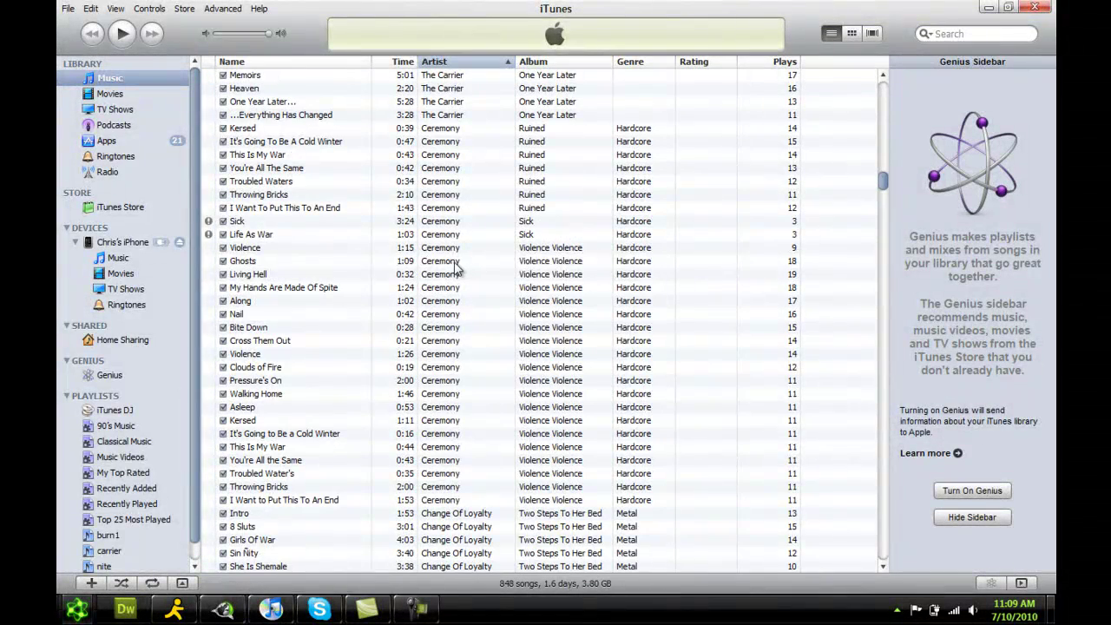
{"action": "double_click", "coordinate": [454, 262]}
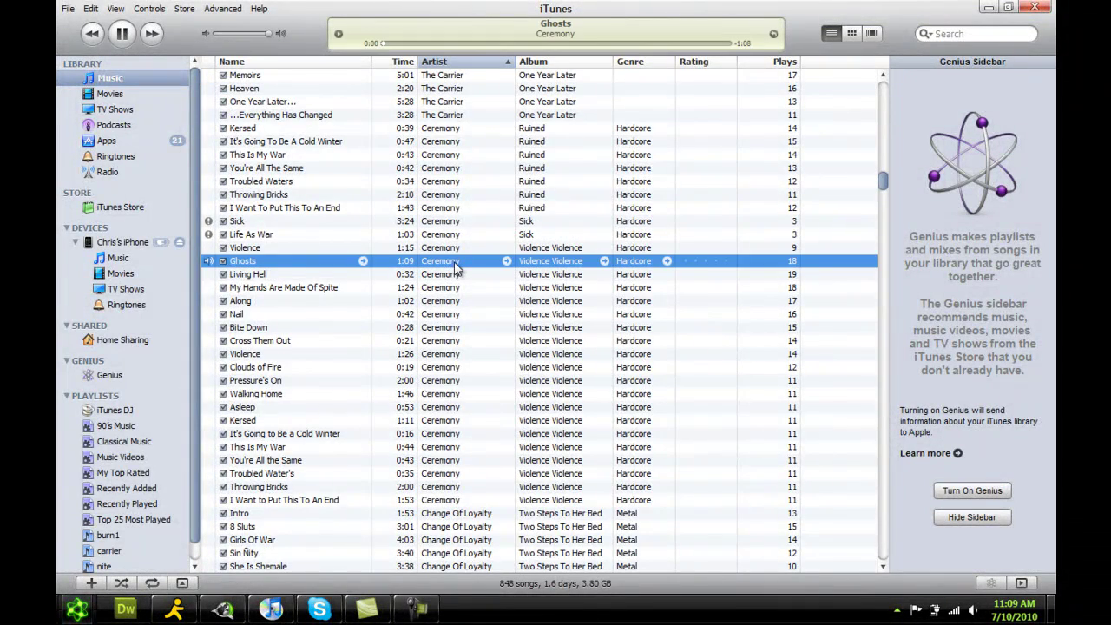
{"action": "left_click", "coordinate": [121, 36]}
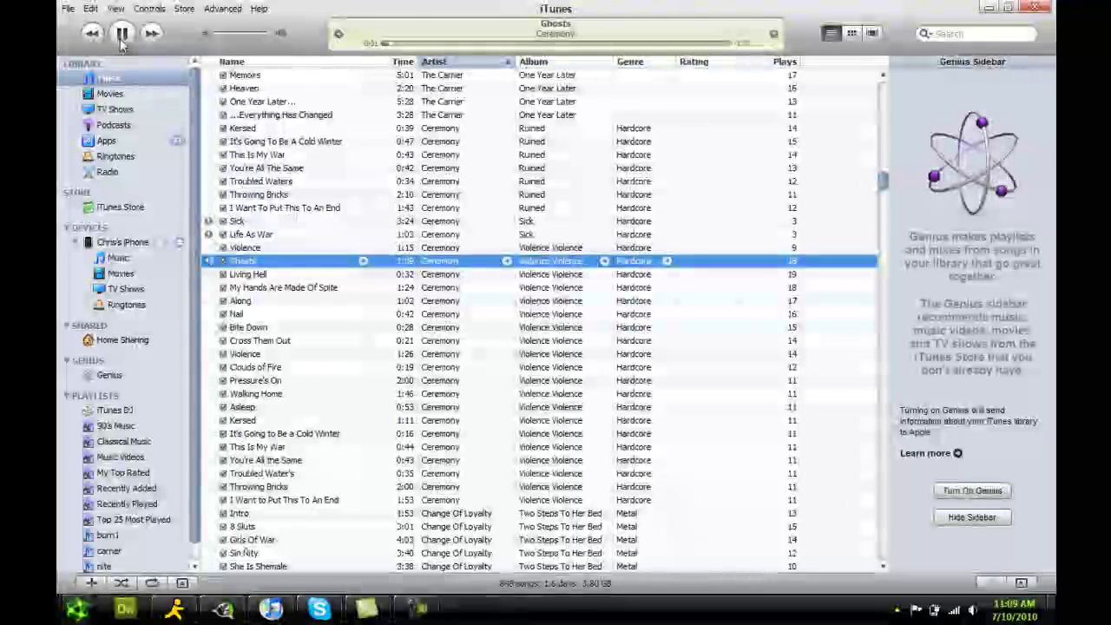
{"action": "left_click", "coordinate": [454, 43]}
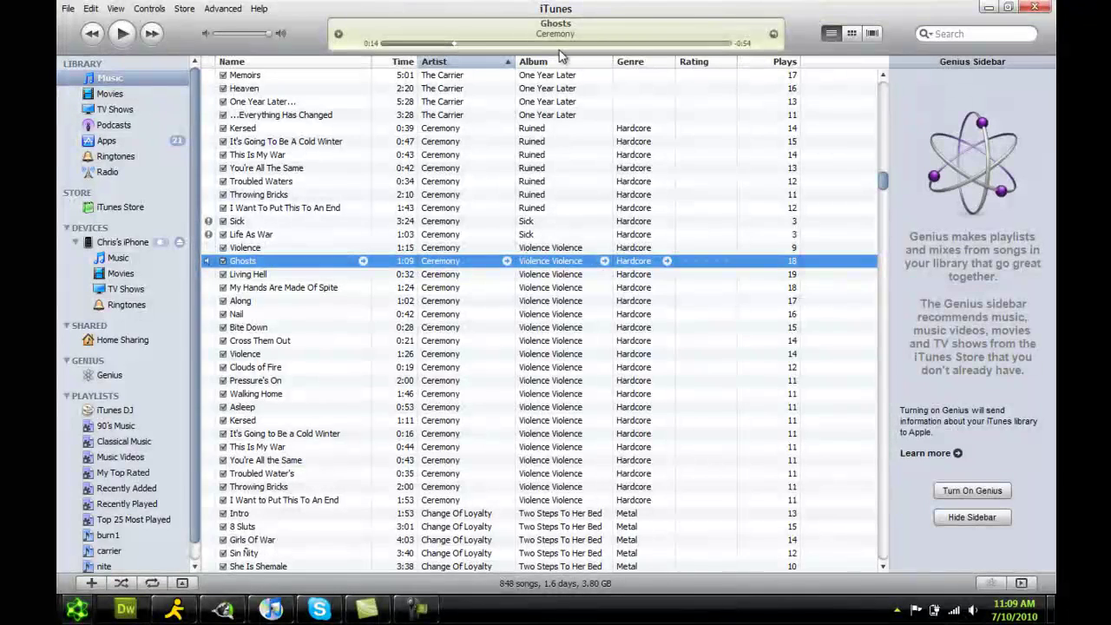
Step: In the info options of Ghosts, enable a start time of 0:14 and a stop time that leaves a 10-second clip
{"action": "right_click", "coordinate": [271, 266]}
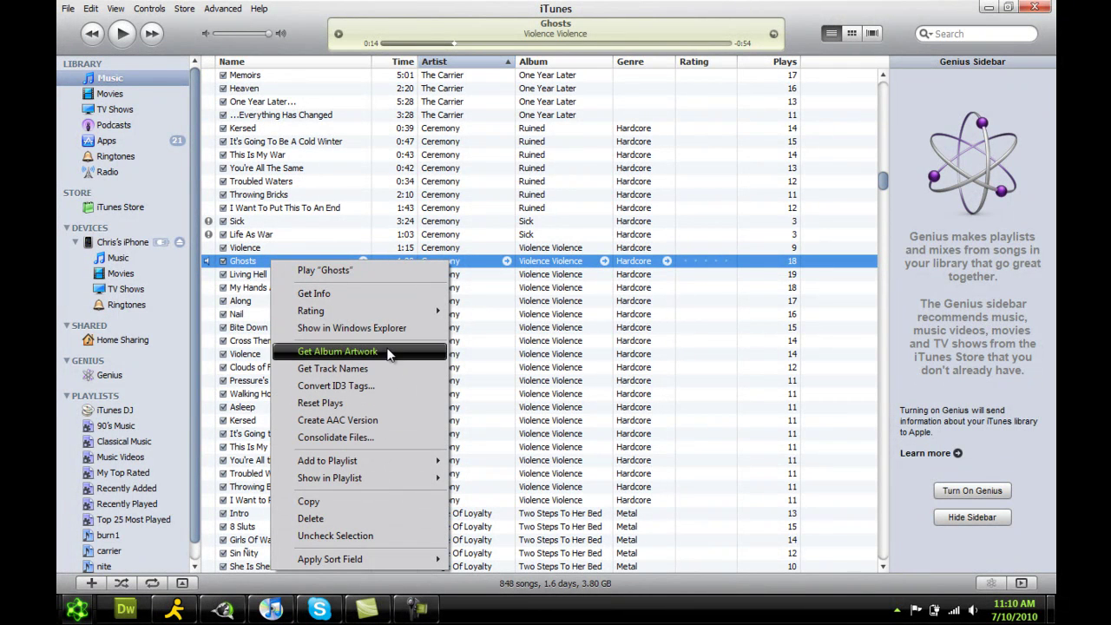
{"action": "left_click", "coordinate": [383, 296]}
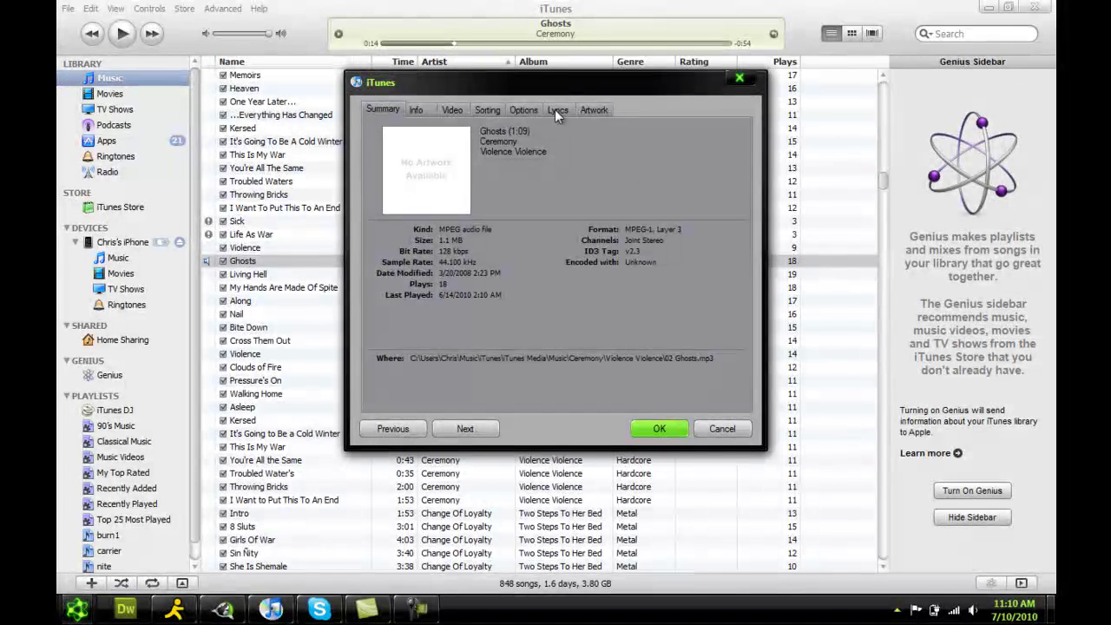
{"action": "left_click", "coordinate": [523, 110]}
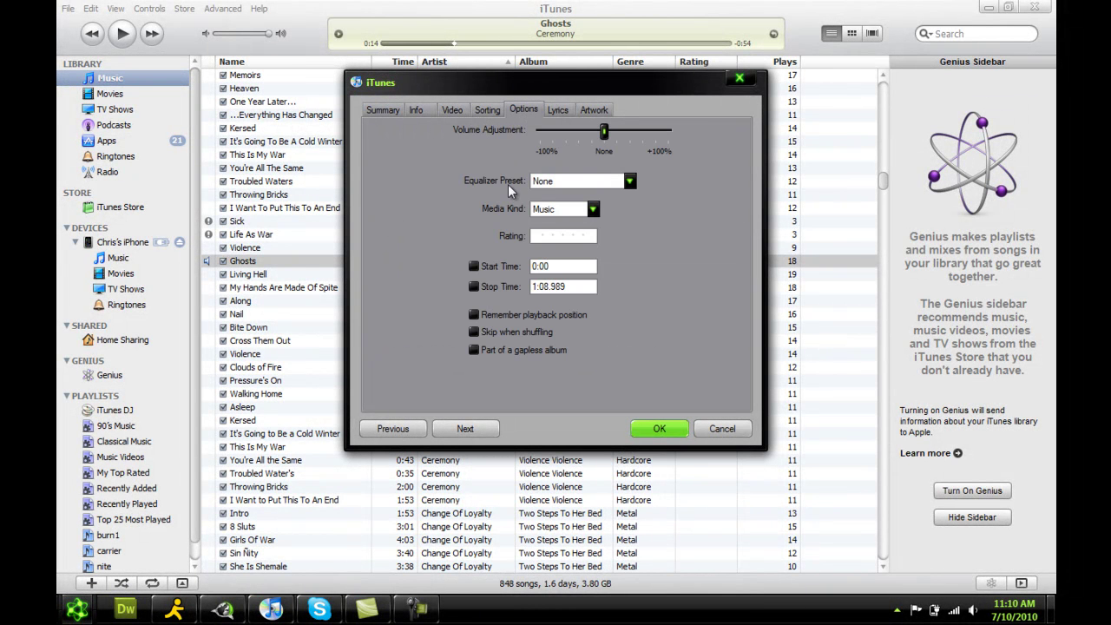
{"action": "left_click", "coordinate": [474, 265]}
{"action": "left_click_drag", "start_coordinate": [556, 266], "coordinate": [542, 267]}
{"action": "type", "text": "14"}
{"action": "left_click", "coordinate": [473, 288]}
{"action": "left_click_drag", "start_coordinate": [583, 287], "coordinate": [549, 287]}
{"action": "type", "text": "0"}
{"action": "left_click", "coordinate": [668, 428]}
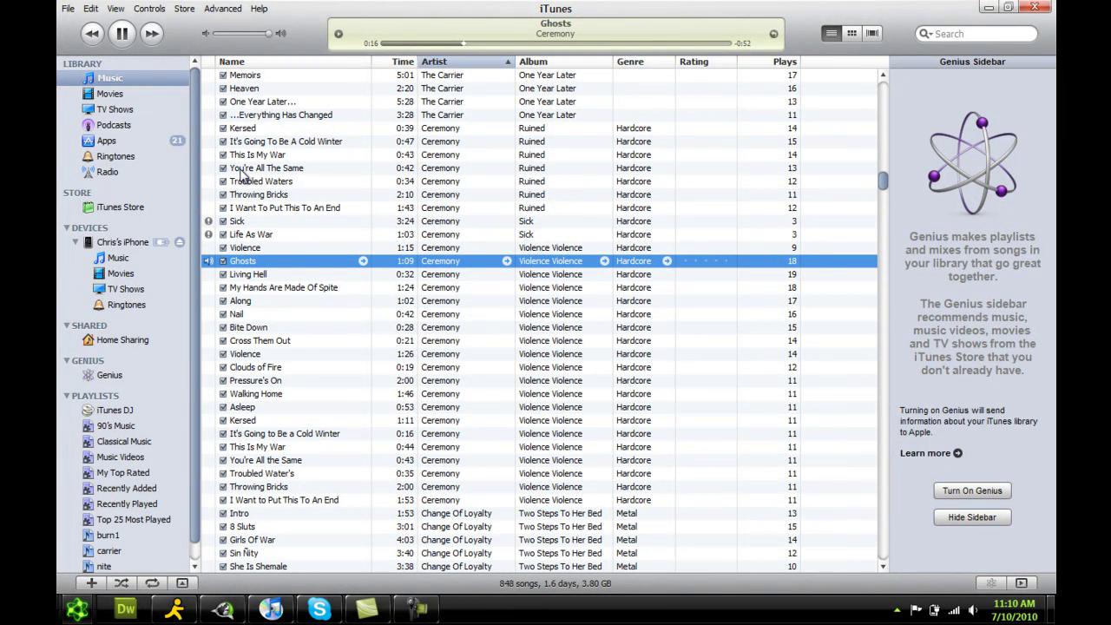
Step: Pause playback and create an AAC version of the trimmed song Ghosts
{"action": "left_click", "coordinate": [115, 40]}
{"action": "right_click", "coordinate": [257, 269]}
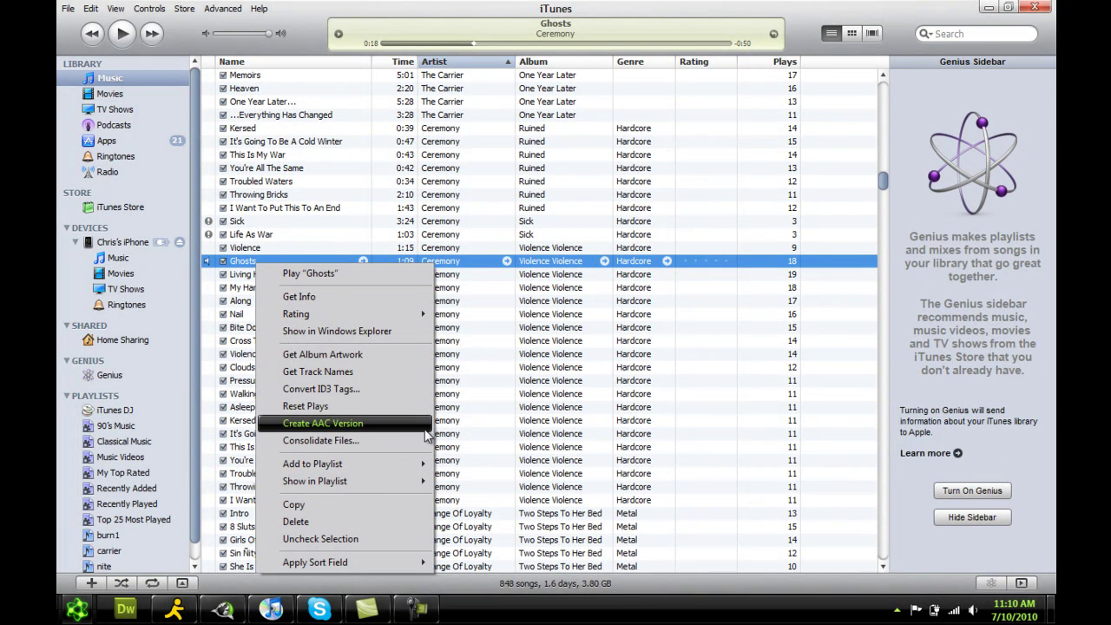
{"action": "left_click", "coordinate": [373, 432]}
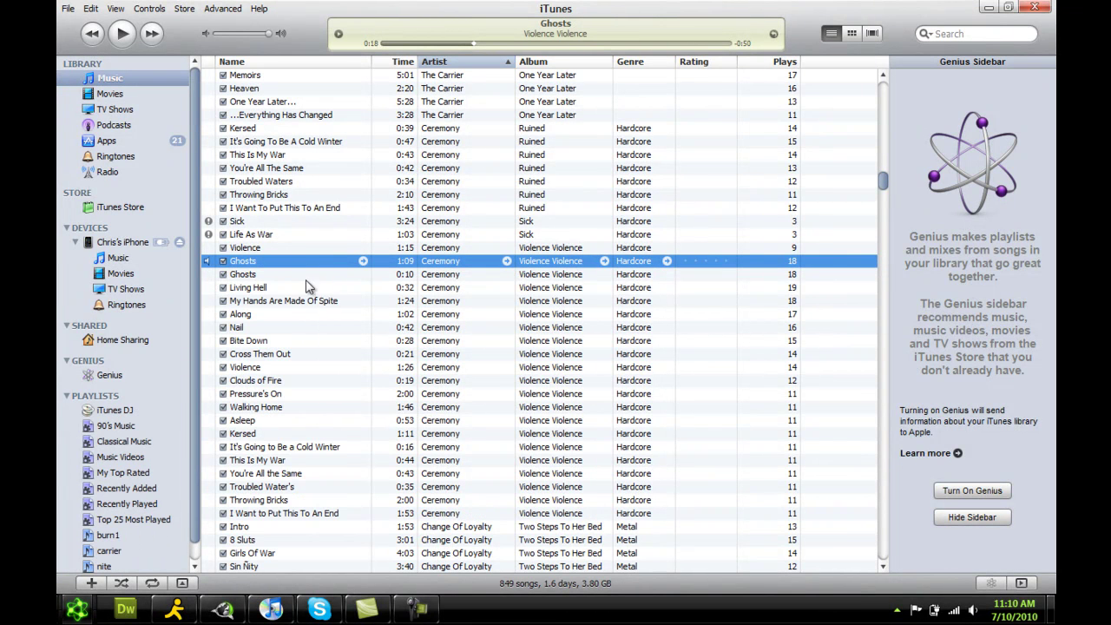
Step: Delete the 0:10 copy of Ghosts from the library while keeping its file in the iTunes Media folder
{"action": "left_click", "coordinate": [308, 274]}
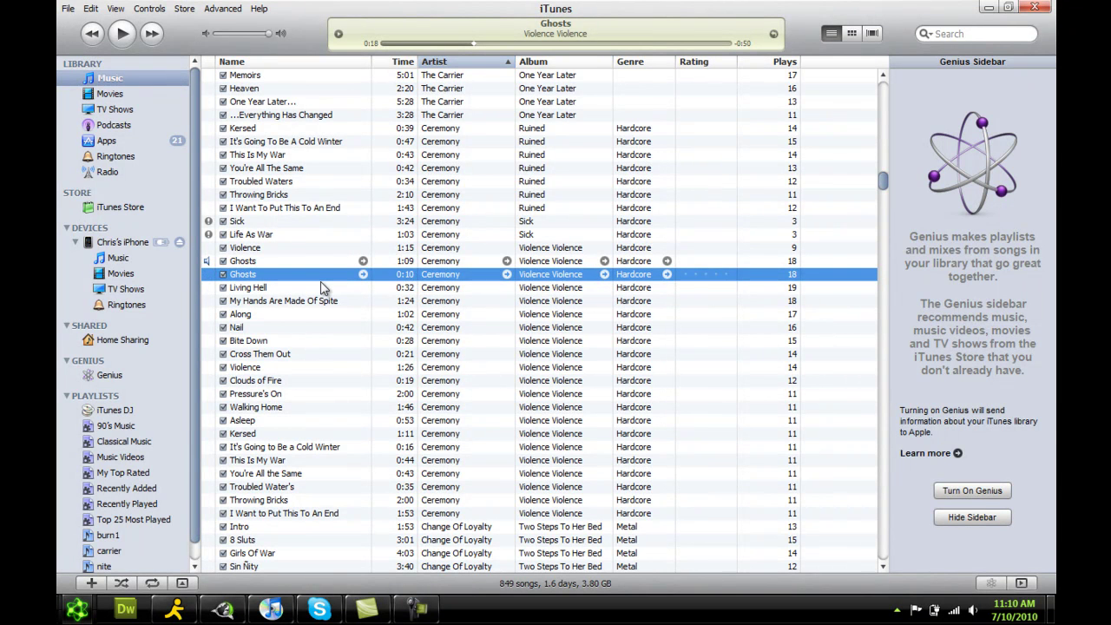
{"action": "key", "text": "Delete"}
{"action": "key", "text": "Return"}
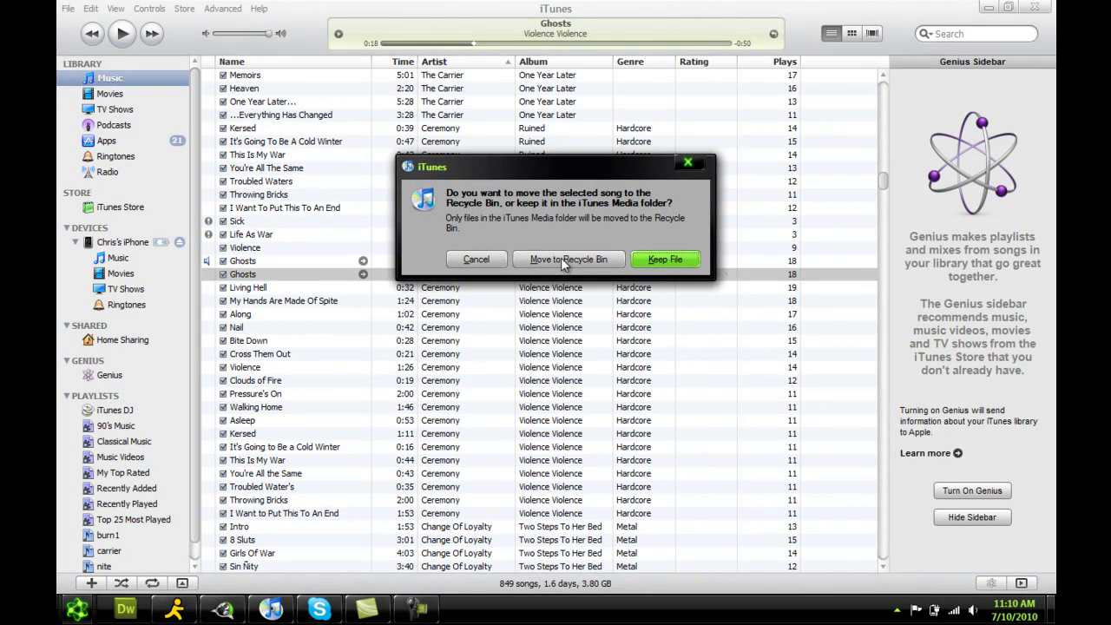
{"action": "left_click", "coordinate": [665, 259]}
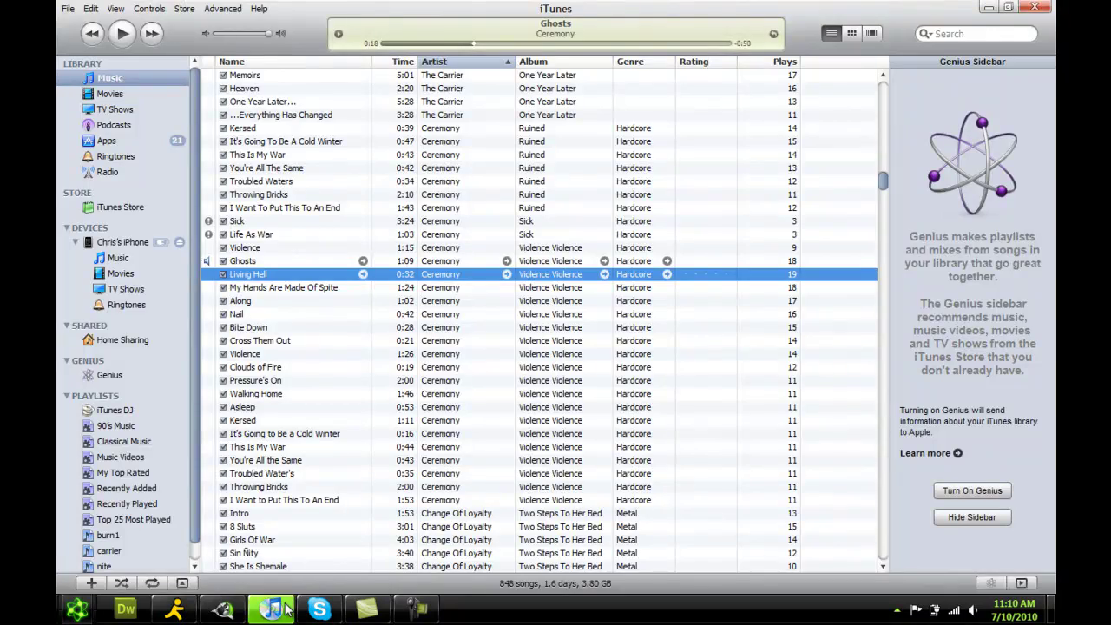
Step: Switch to Windows Explorer and open the album folder Music > iTunes > iTunes Media > Music > Ceremony > Violence Violence
{"action": "left_click", "coordinate": [288, 609]}
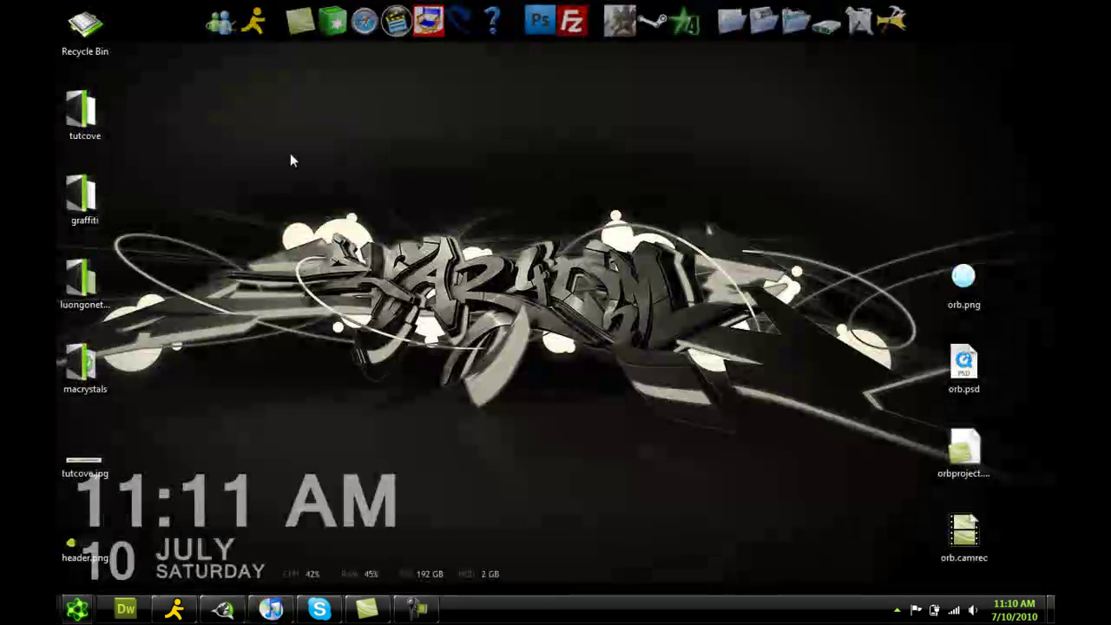
{"action": "left_click", "coordinate": [735, 30]}
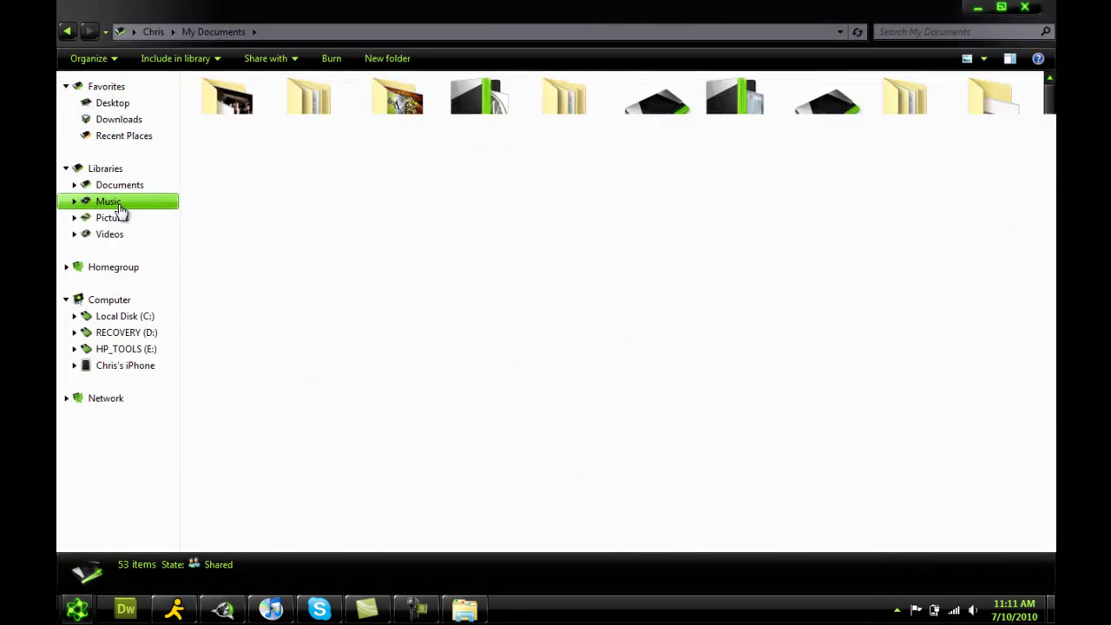
{"action": "left_click", "coordinate": [120, 205]}
{"action": "double_click", "coordinate": [282, 150]}
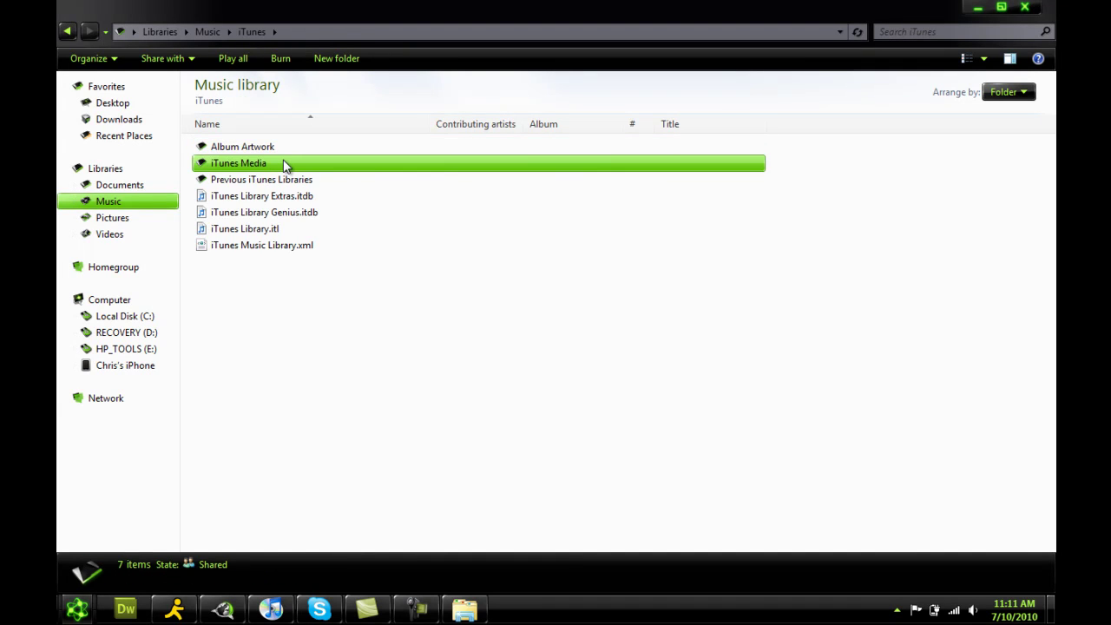
{"action": "double_click", "coordinate": [286, 165]}
{"action": "left_click", "coordinate": [67, 31]}
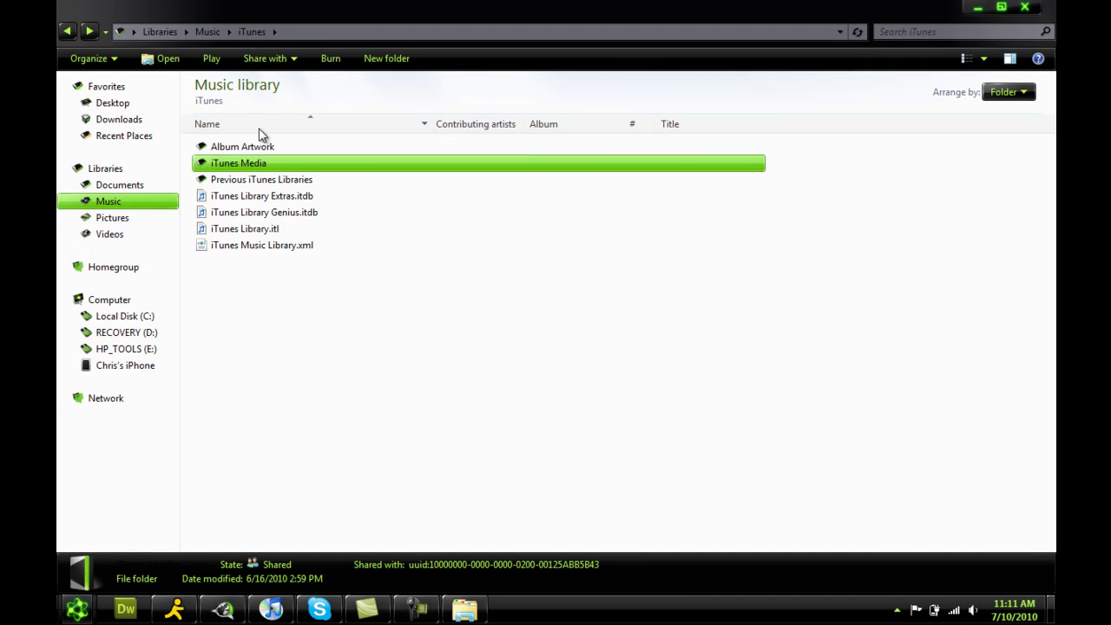
{"action": "double_click", "coordinate": [260, 163]}
{"action": "double_click", "coordinate": [263, 199]}
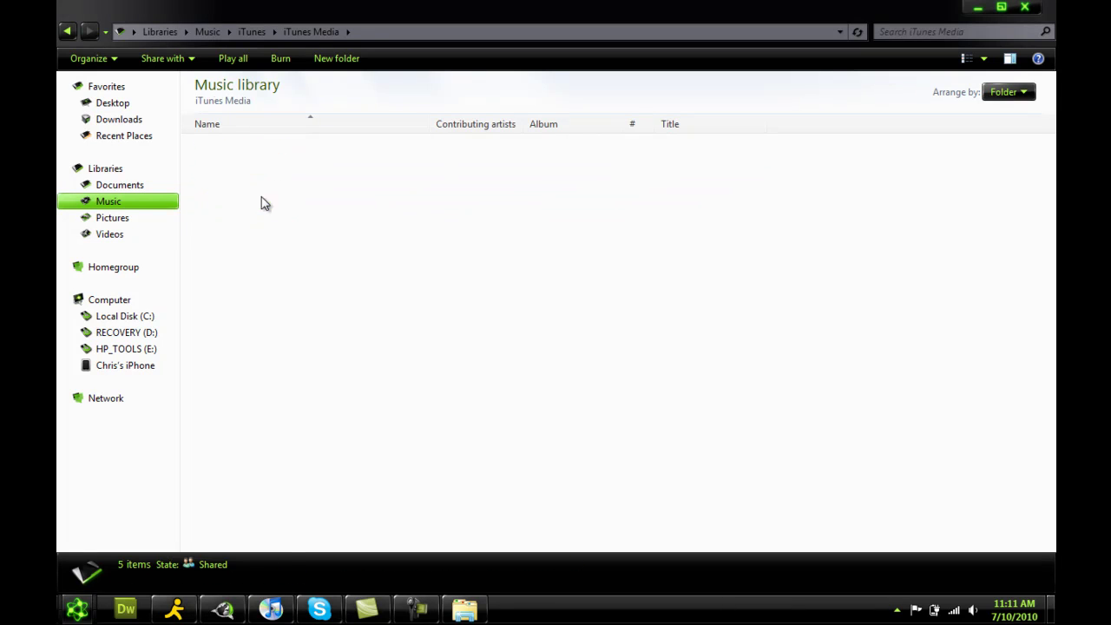
{"action": "key", "text": "c"}
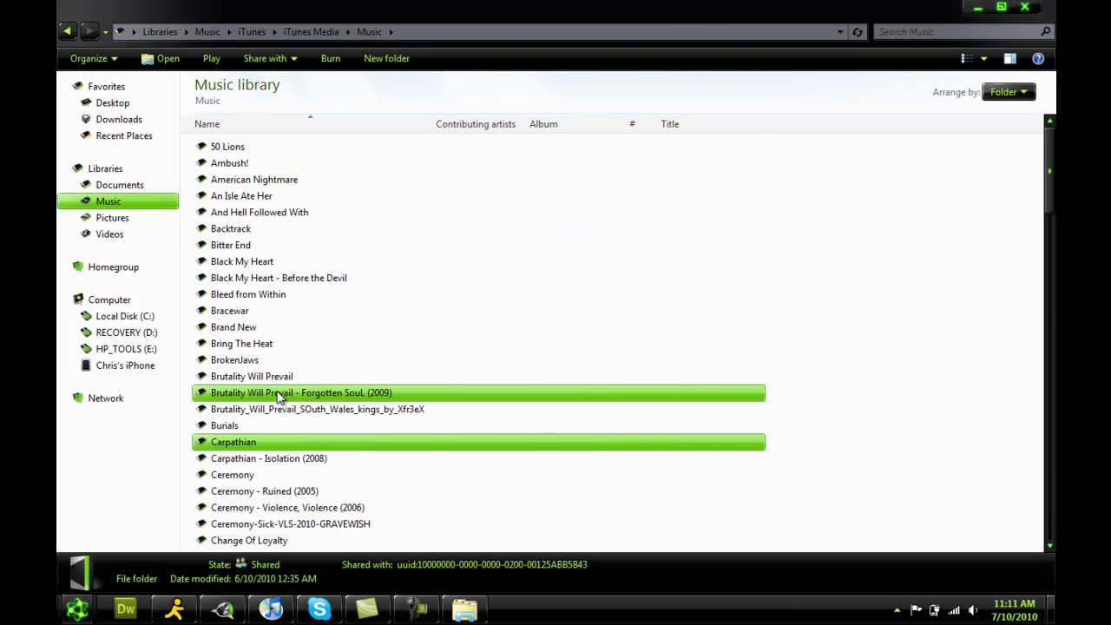
{"action": "double_click", "coordinate": [275, 475]}
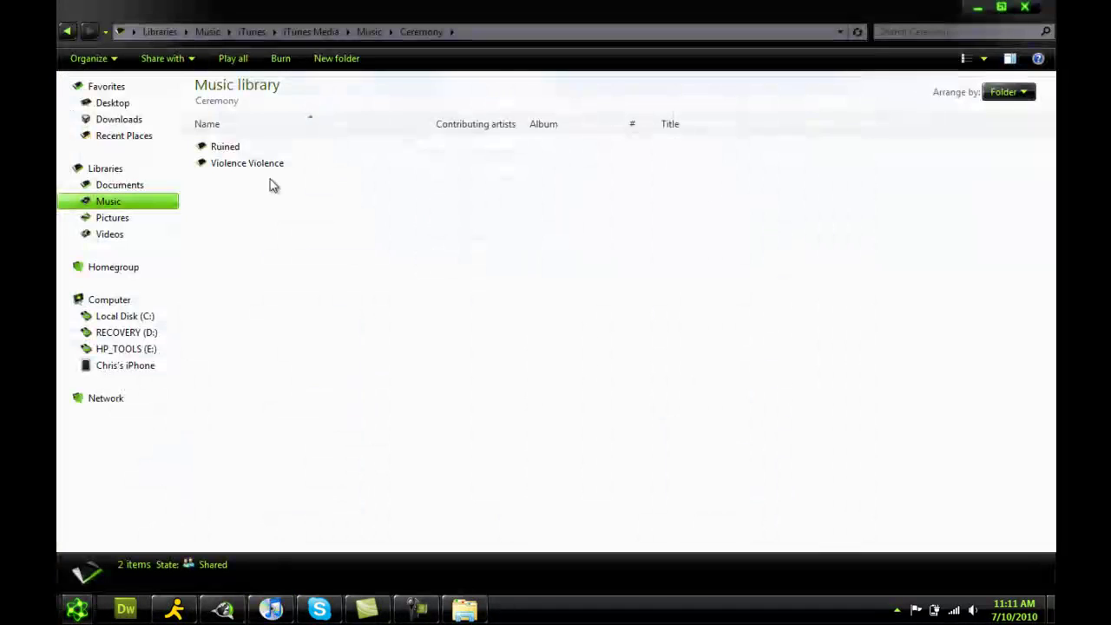
{"action": "double_click", "coordinate": [257, 165]}
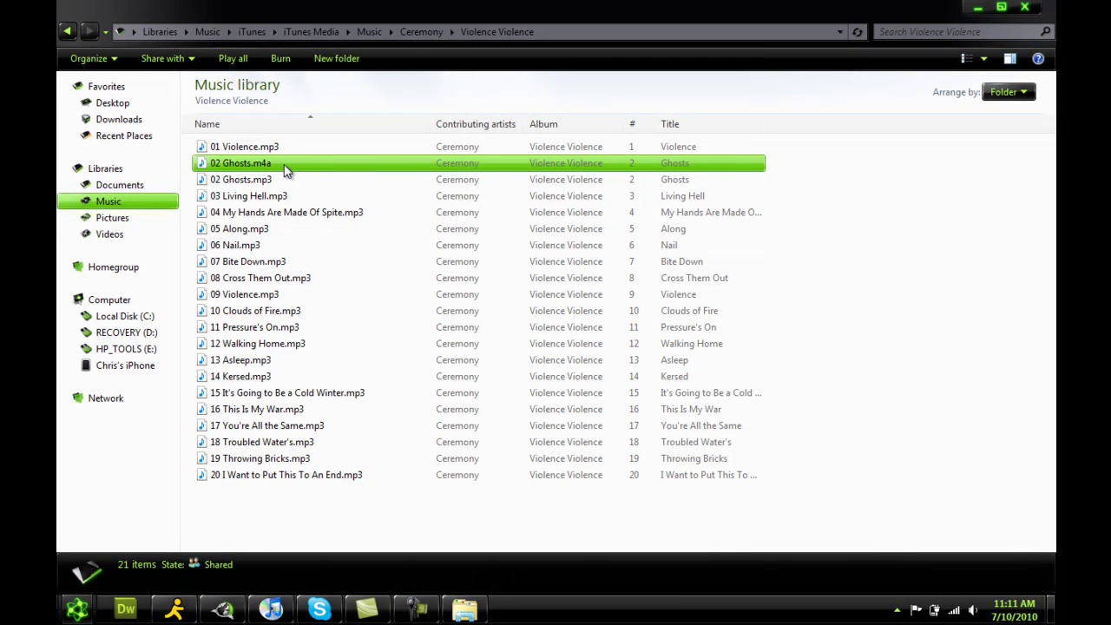
Step: Restore the Explorer window to a smaller size, move 02 Ghosts.m4a from the album folder to the desktop, and close the window
{"action": "left_click", "coordinate": [282, 170]}
{"action": "left_click", "coordinate": [1002, 7]}
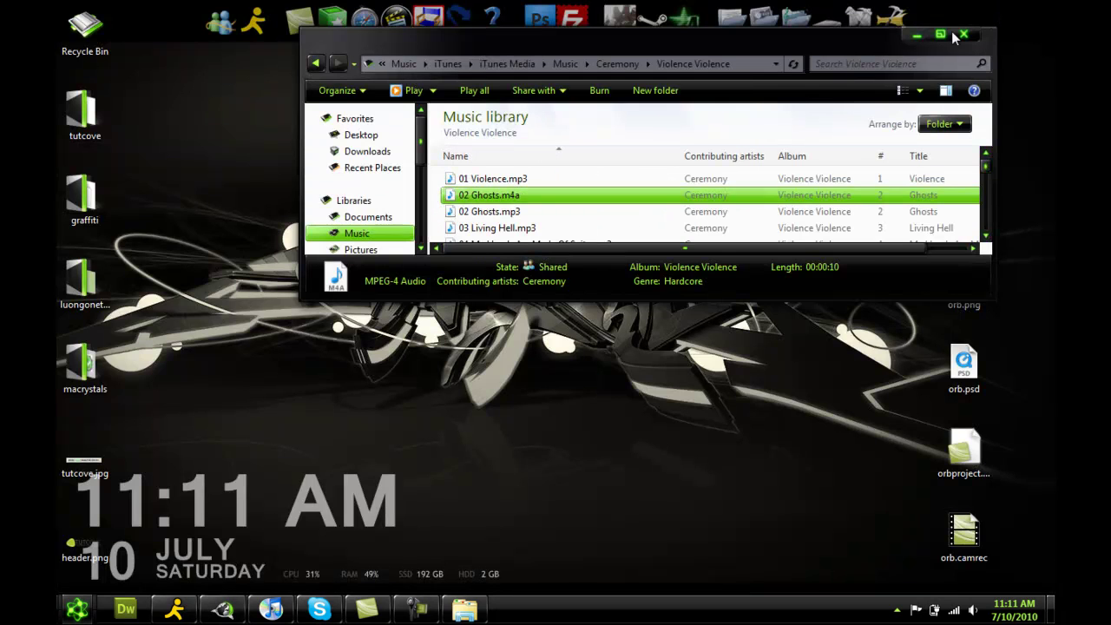
{"action": "left_click_drag", "start_coordinate": [787, 50], "coordinate": [732, 220]}
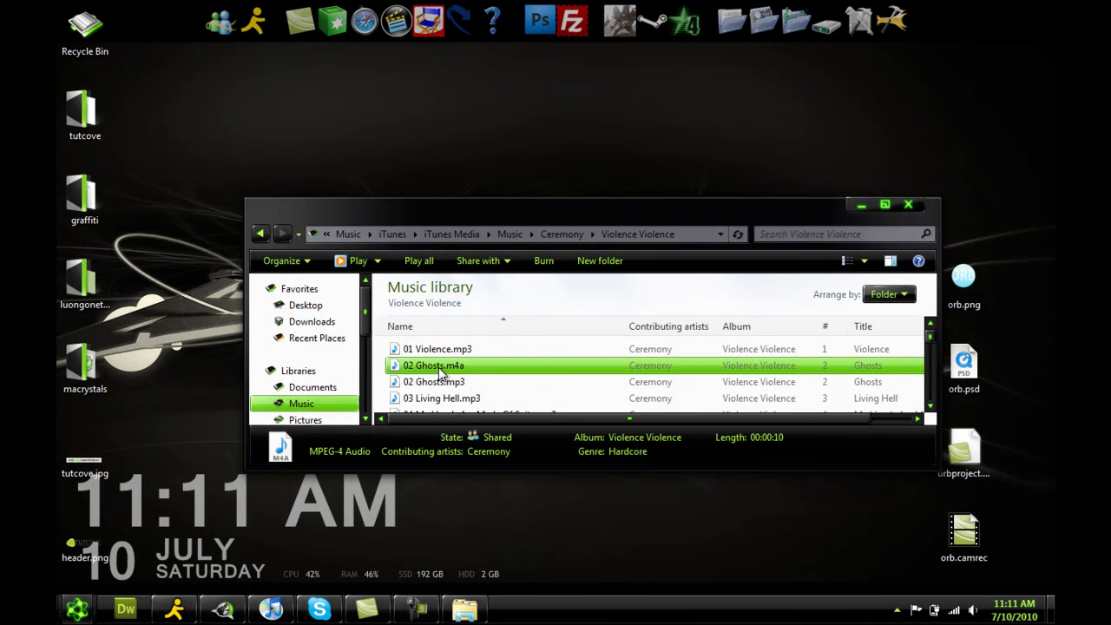
{"action": "left_click_drag", "start_coordinate": [438, 367], "coordinate": [477, 122]}
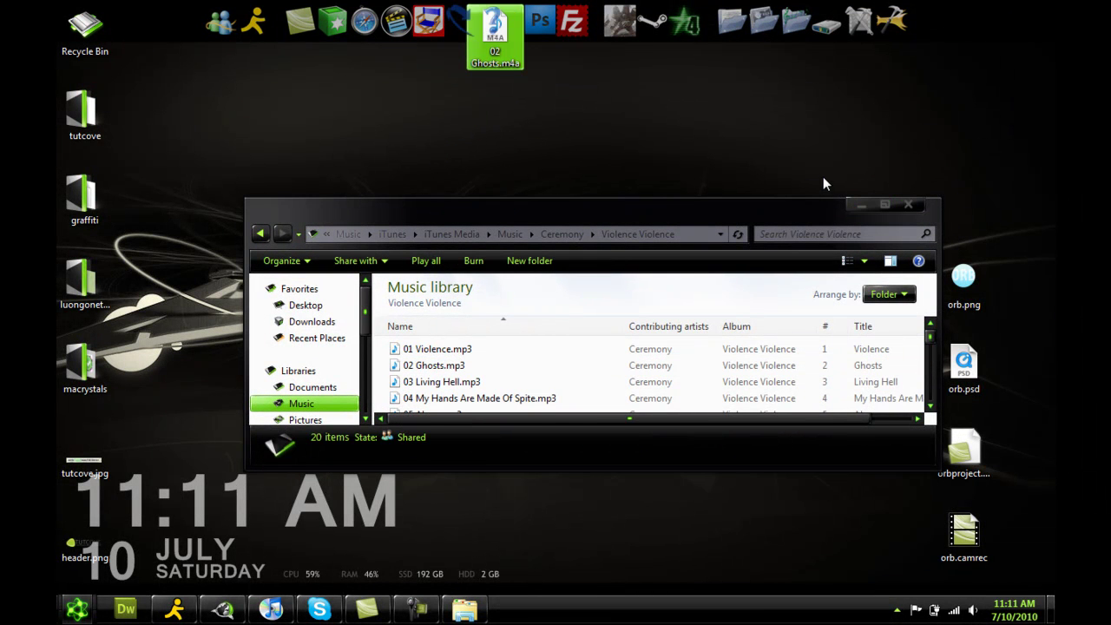
{"action": "left_click", "coordinate": [909, 206]}
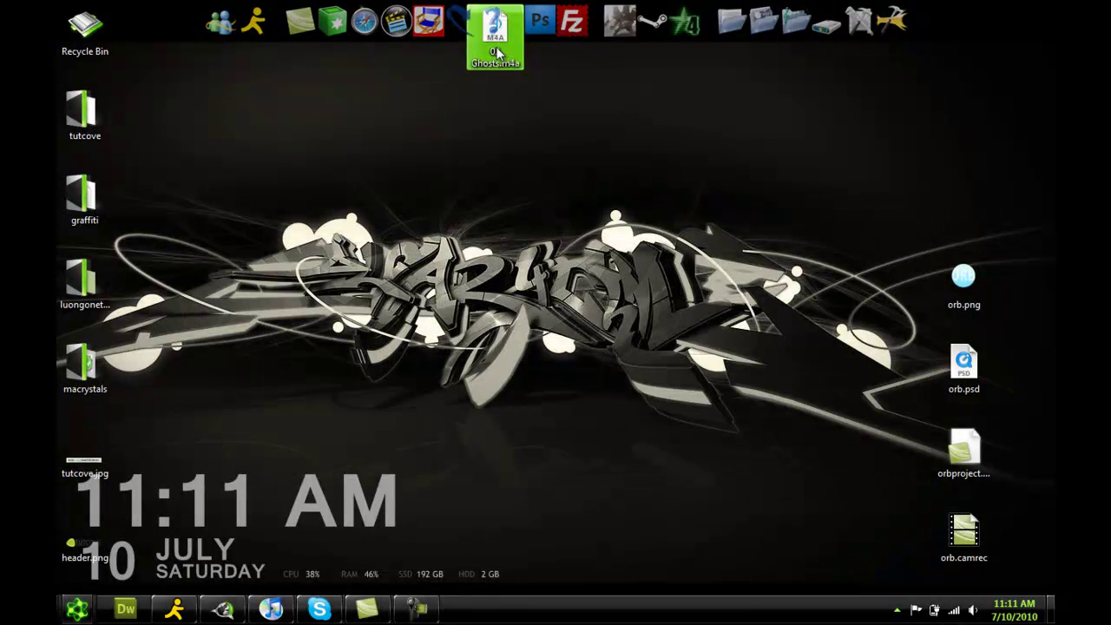
Step: Rename the desktop file 02 Ghosts.m4a as 02 Ghosts.m4r and accept the file extension change
{"action": "right_click", "coordinate": [512, 129]}
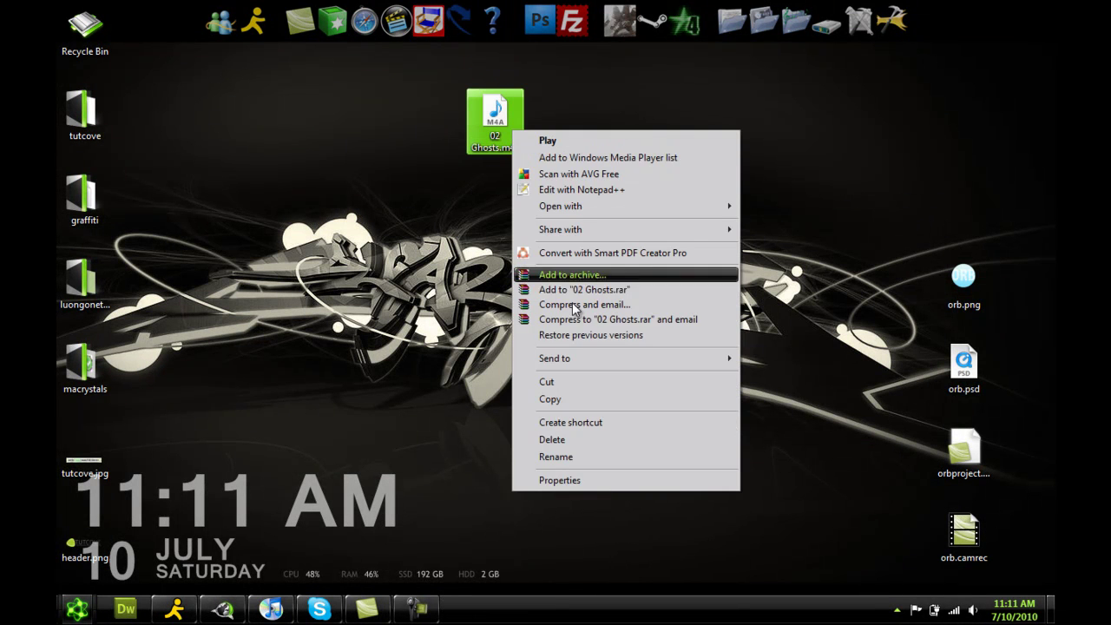
{"action": "left_click", "coordinate": [588, 459]}
{"action": "left_click", "coordinate": [522, 150]}
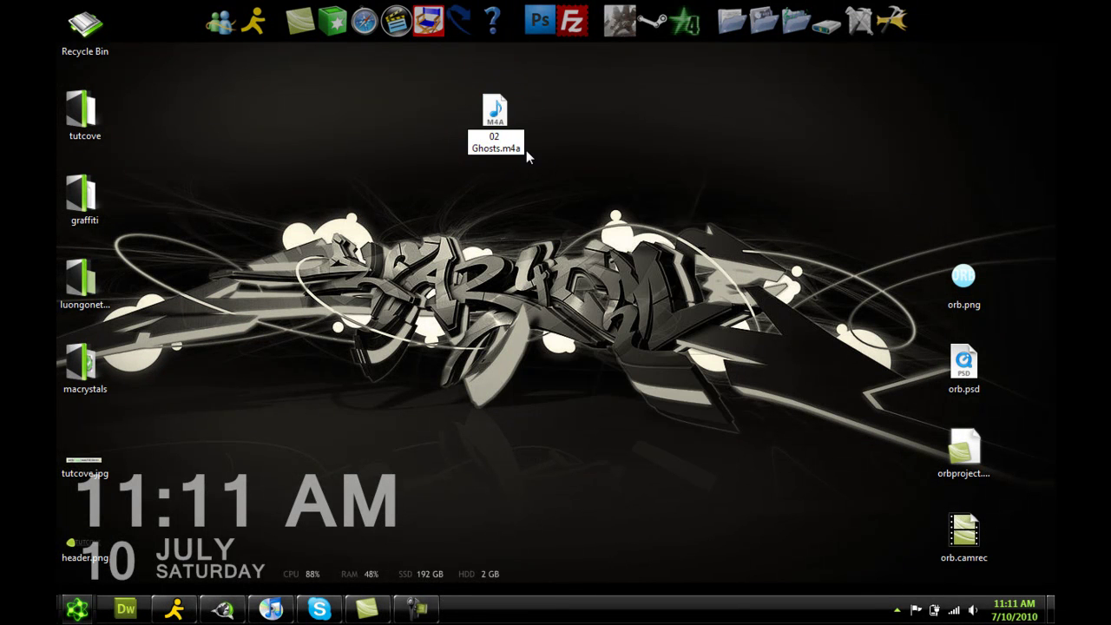
{"action": "key", "text": "BackSpace"}
{"action": "type", "text": "r"}
{"action": "key", "text": "Return"}
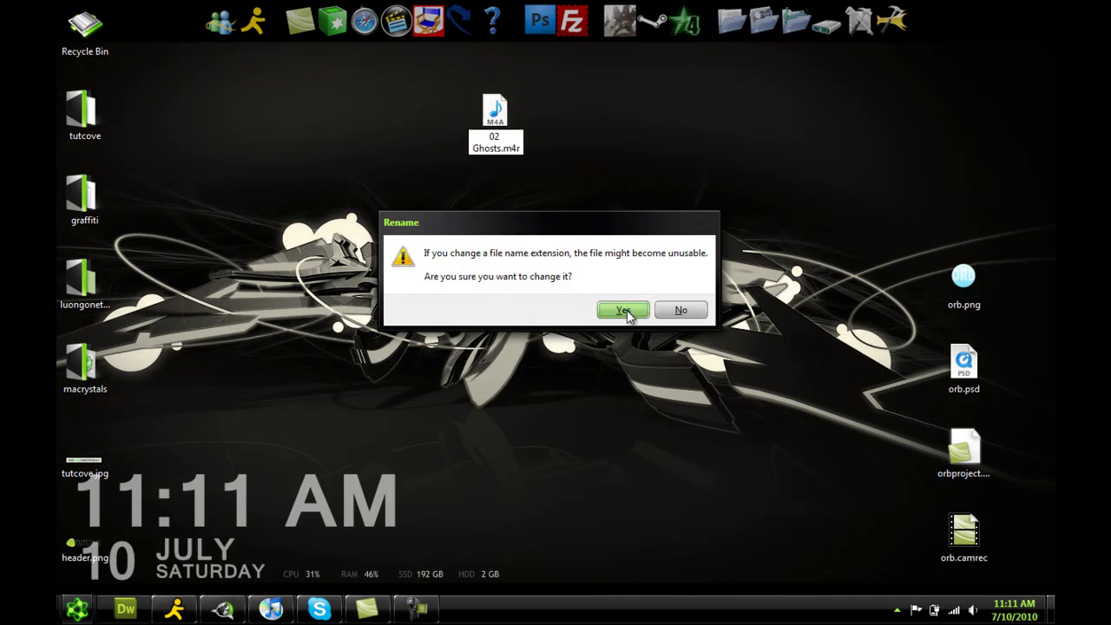
{"action": "left_click", "coordinate": [623, 310]}
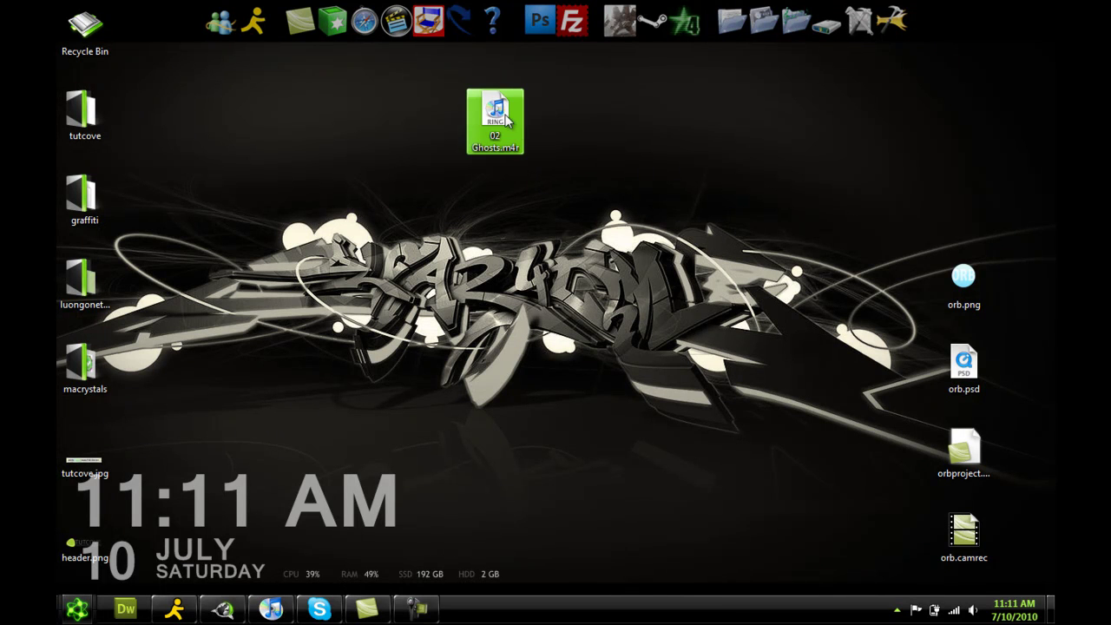
Step: Add 02 Ghosts.m4r from the desktop to iTunes and briefly play Ghosts in the library's ringtones
{"action": "left_click_drag", "start_coordinate": [506, 119], "coordinate": [317, 146]}
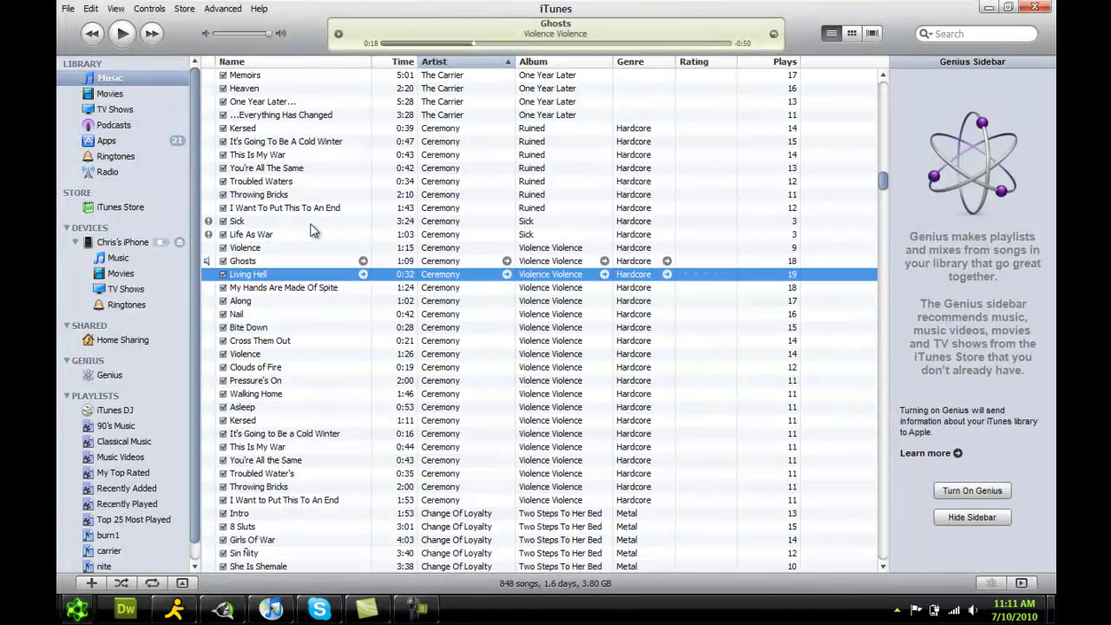
{"action": "scroll", "coordinate": [300, 233], "scroll_direction": "down", "scroll_amount": 1}
{"action": "scroll", "coordinate": [303, 231], "scroll_direction": "up", "scroll_amount": 2}
{"action": "left_click", "coordinate": [132, 157]}
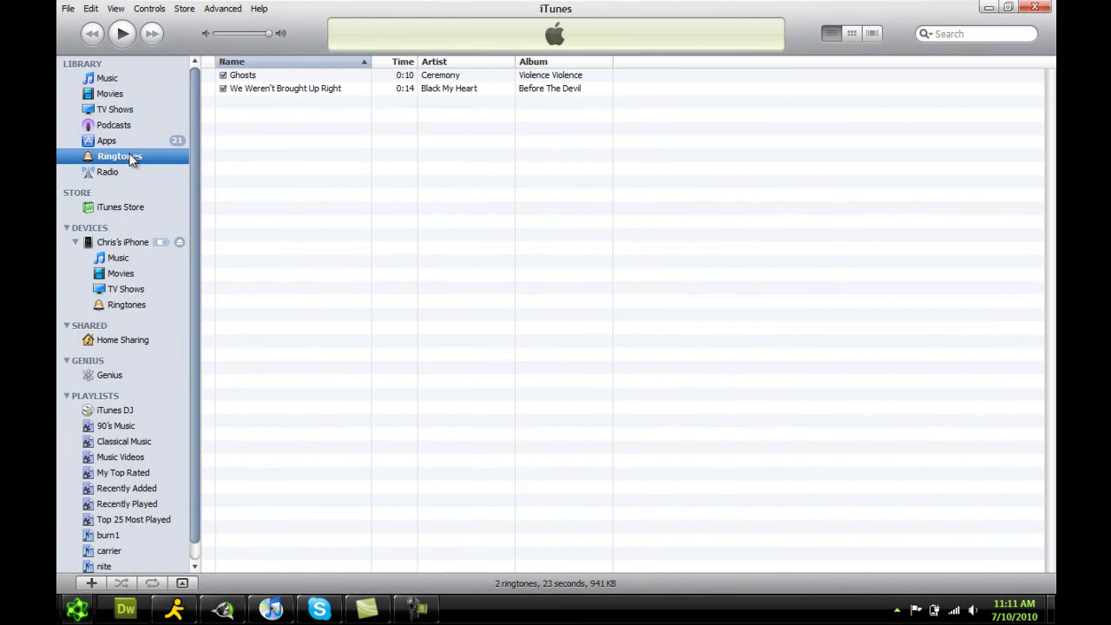
{"action": "double_click", "coordinate": [289, 78]}
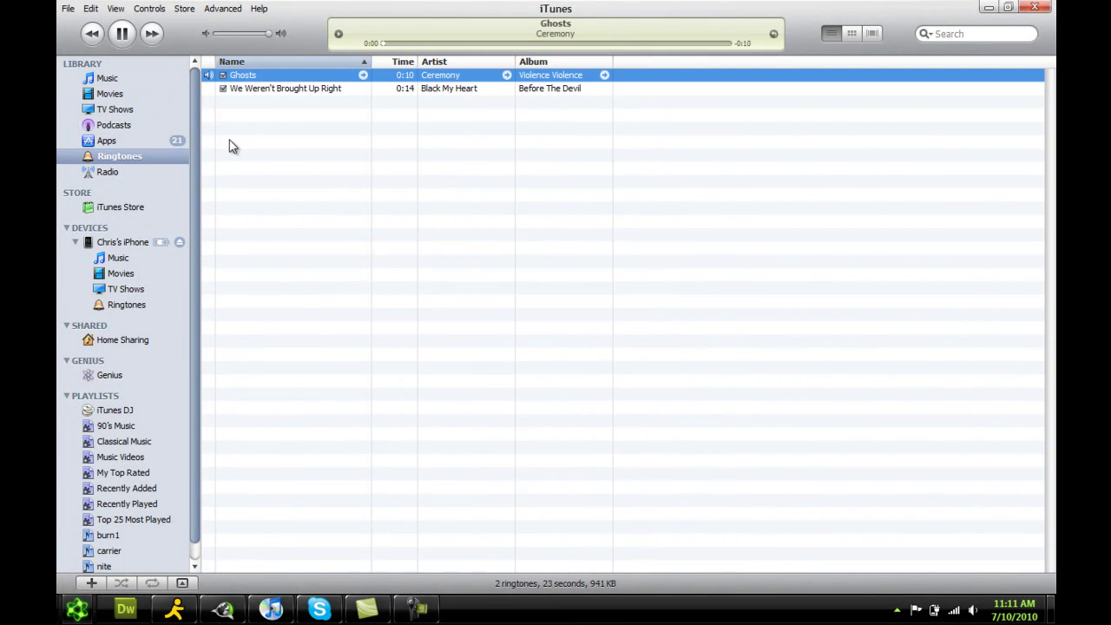
{"action": "left_click", "coordinate": [121, 33]}
Step: Open the connected iPhone's ringtone sync settings, start the sync, and close the crashed MDCrashReportTool
{"action": "left_click", "coordinate": [121, 258]}
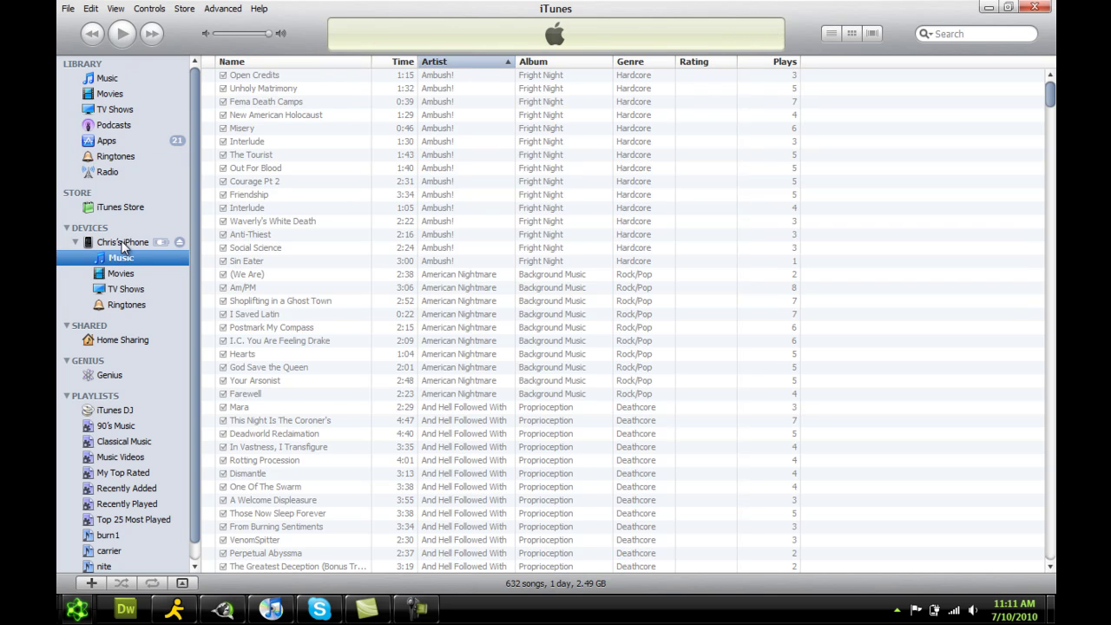
{"action": "left_click", "coordinate": [123, 242]}
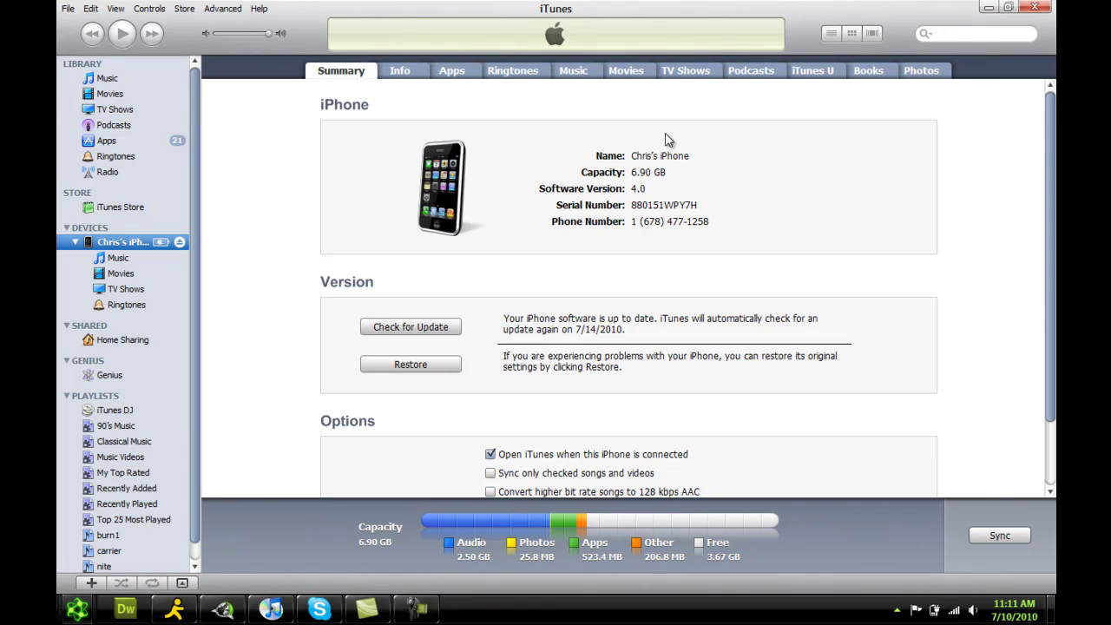
{"action": "left_click", "coordinate": [509, 73]}
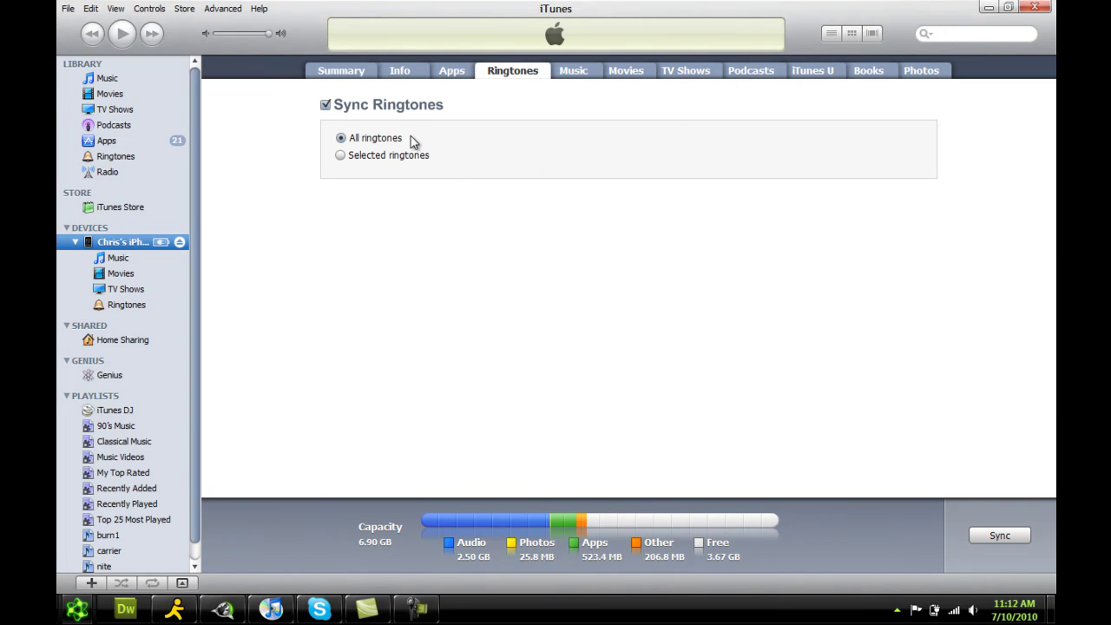
{"action": "left_click", "coordinate": [1000, 539]}
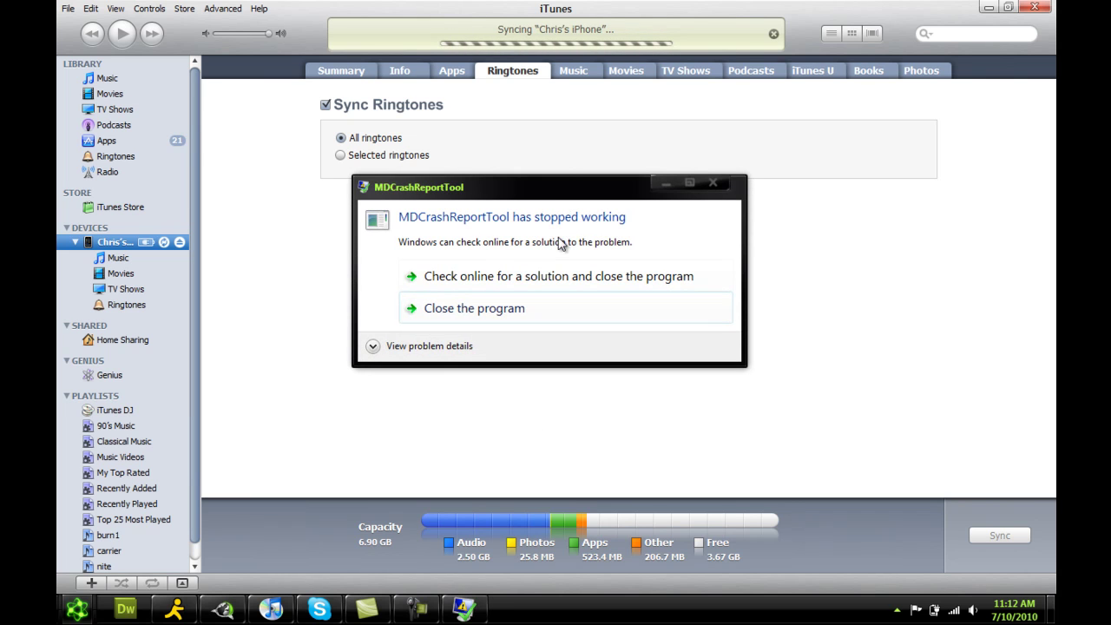
{"action": "left_click", "coordinate": [498, 308]}
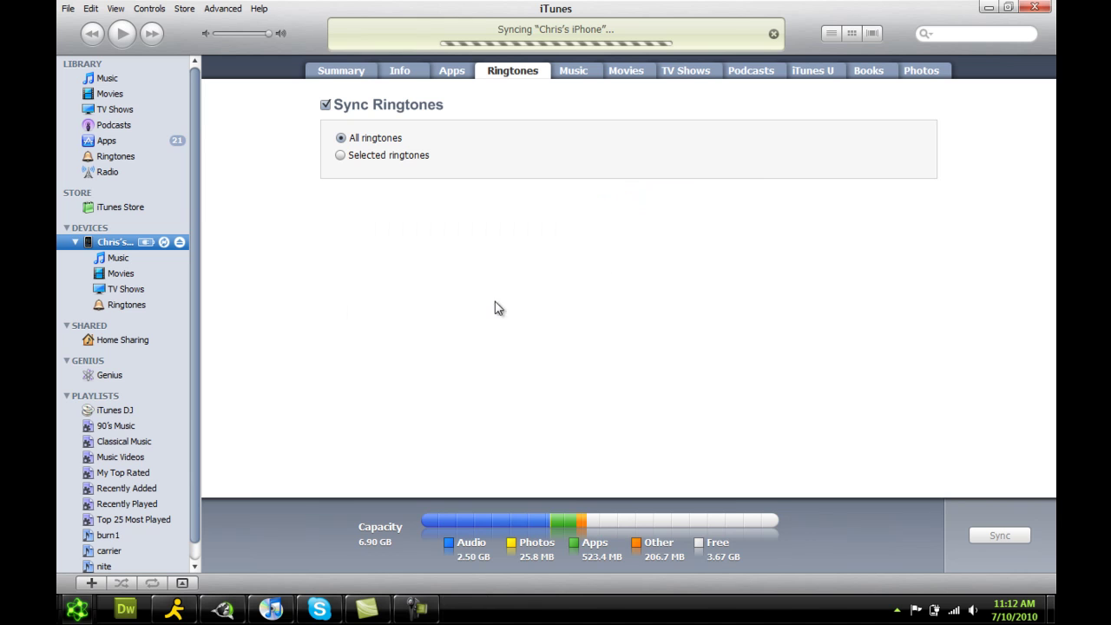
{"action": "left_click", "coordinate": [417, 608]}
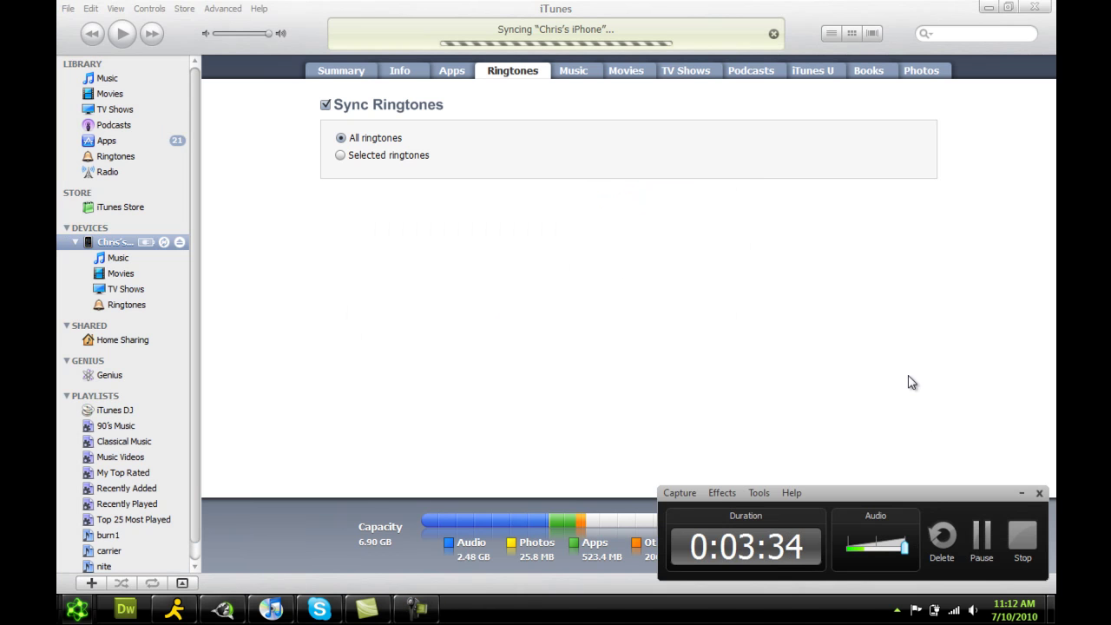